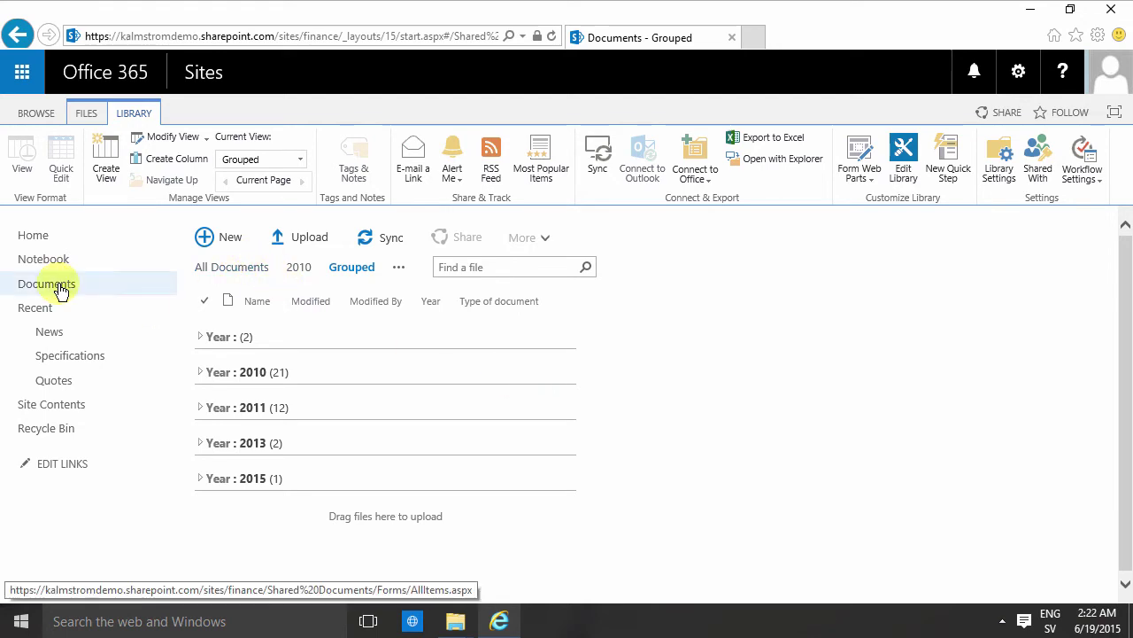
Open All Documents, briefly select the 5-year financial plan row, then show the 2010 view.
left_click(99, 290)
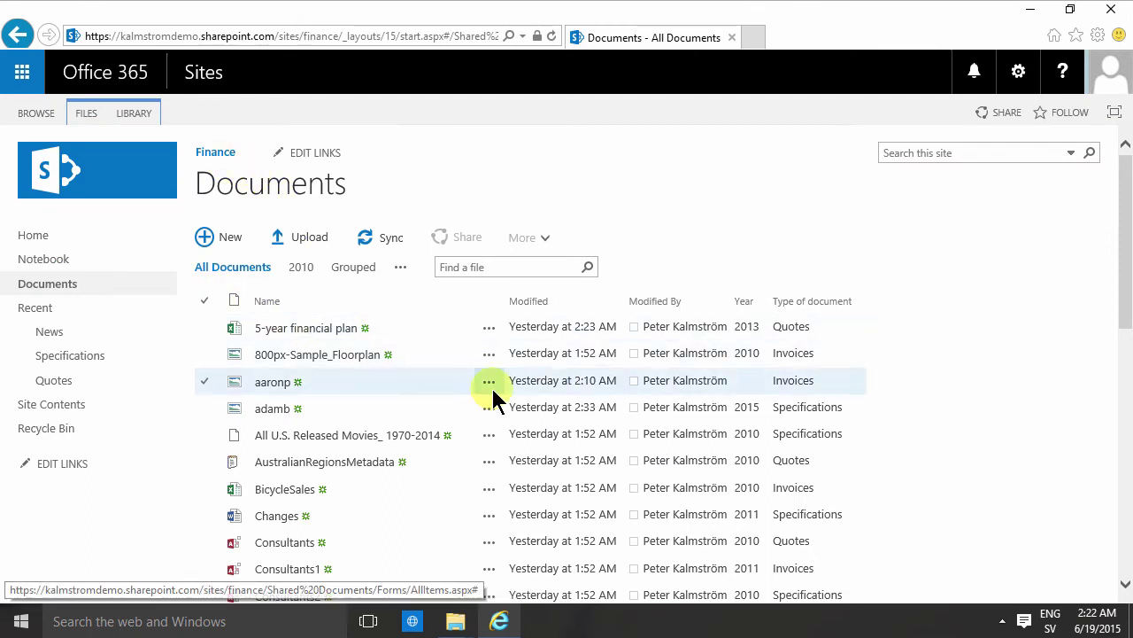
scroll(493, 396, "down", 3)
scroll(494, 392, "up", 3)
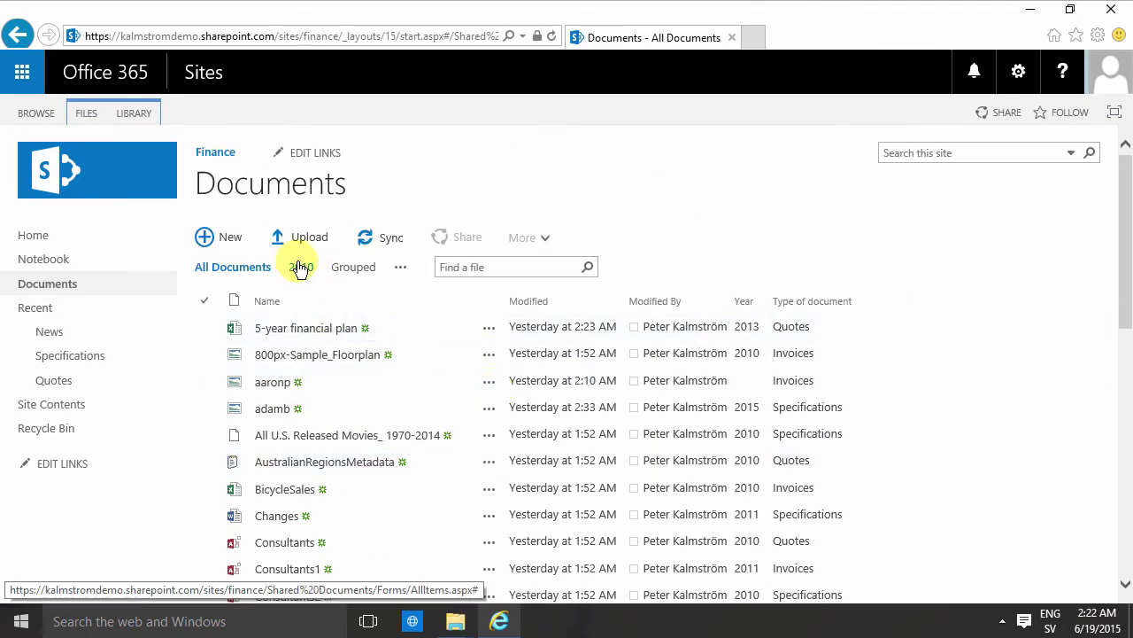
left_click(611, 324)
left_click(801, 326)
left_click(299, 267)
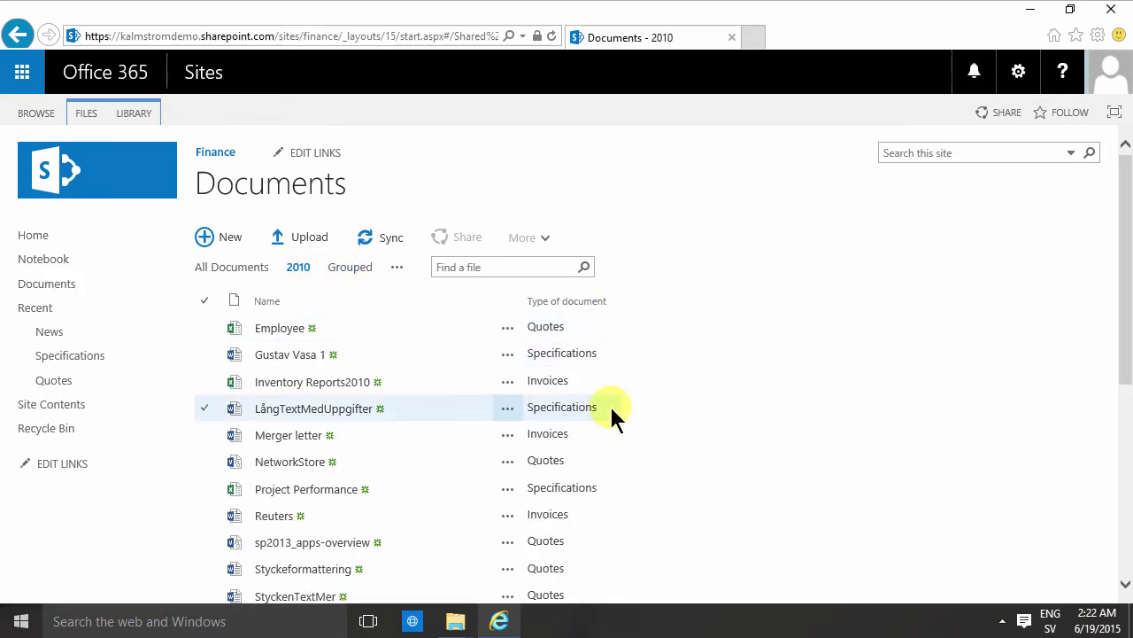
Show the Grouped view and expand and collapse Year : 2010 and its Invoices subgroup.
left_click(351, 270)
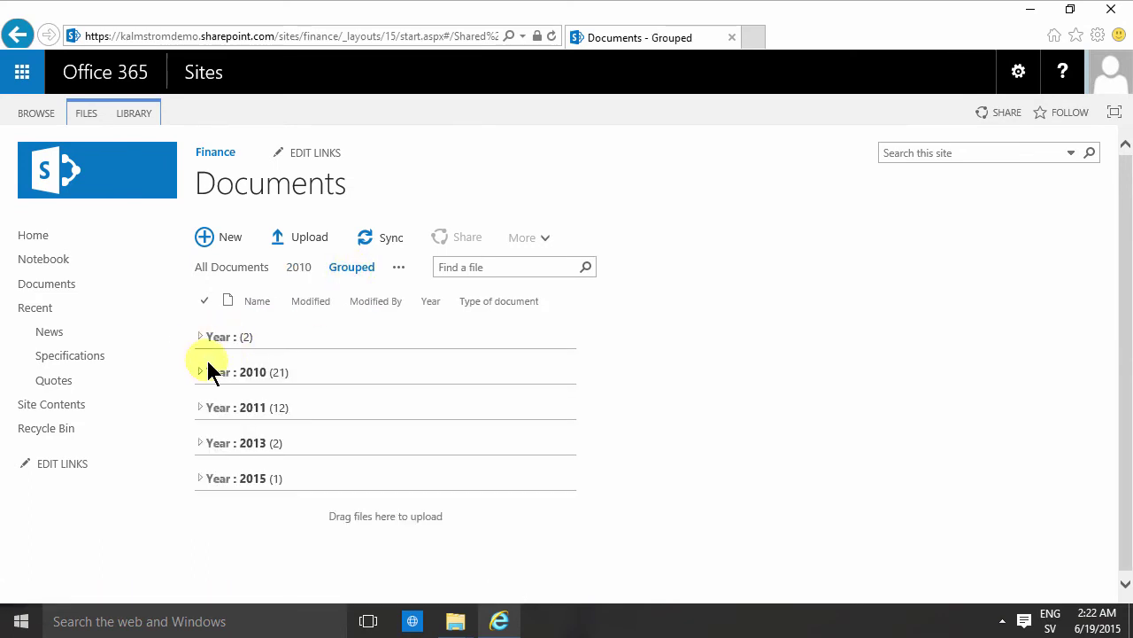
left_click(203, 373)
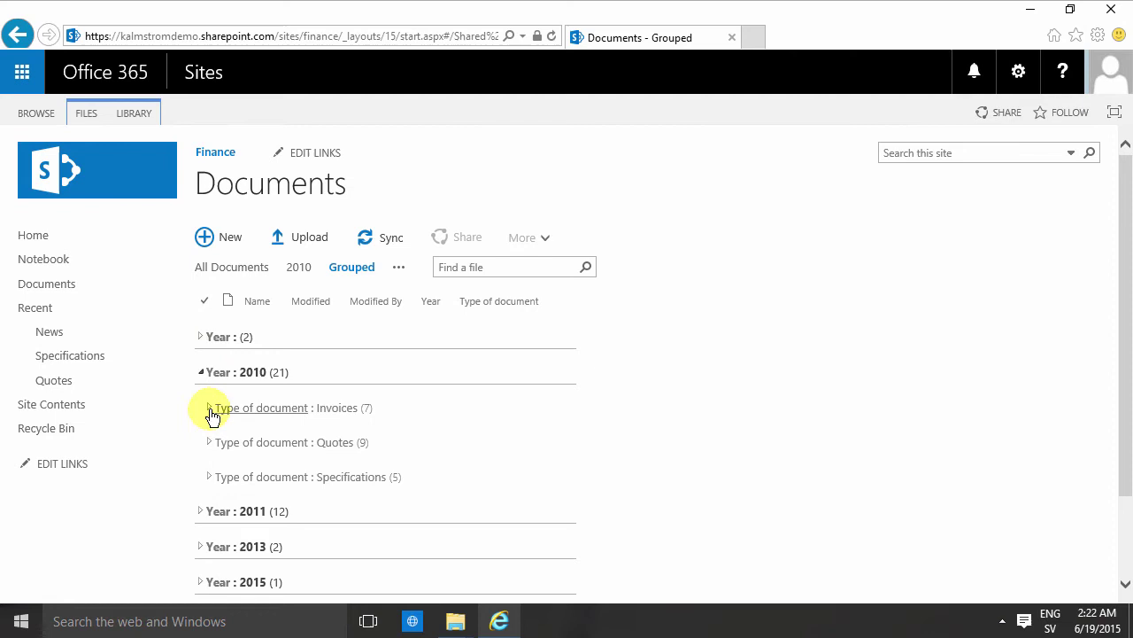
left_click(210, 409)
left_click(210, 409)
left_click(211, 409)
left_click(202, 373)
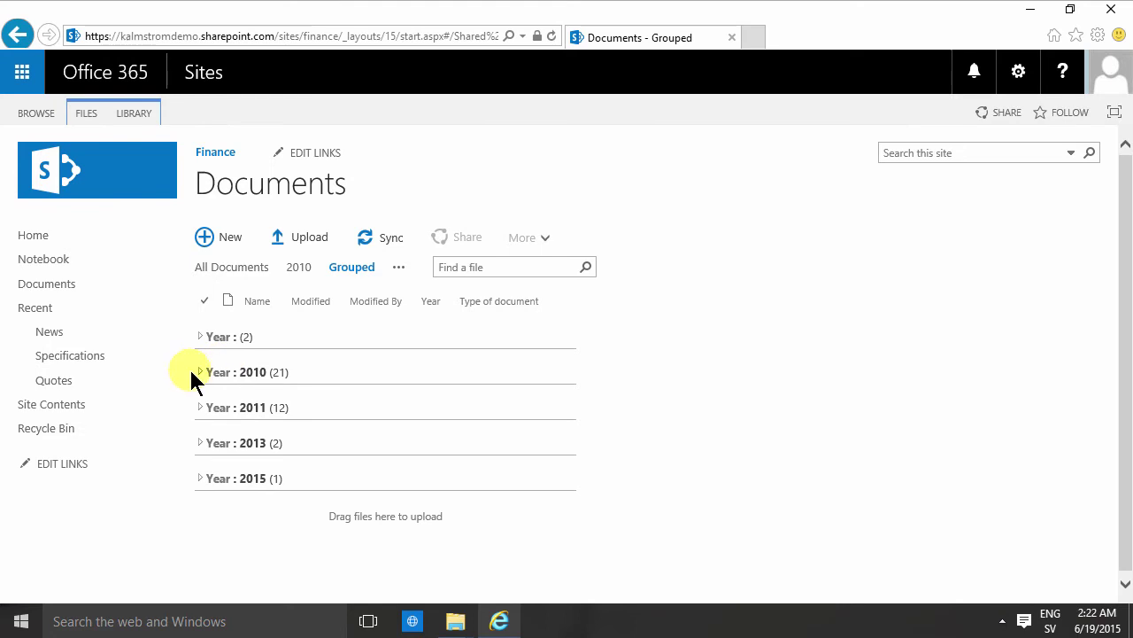
left_click(203, 373)
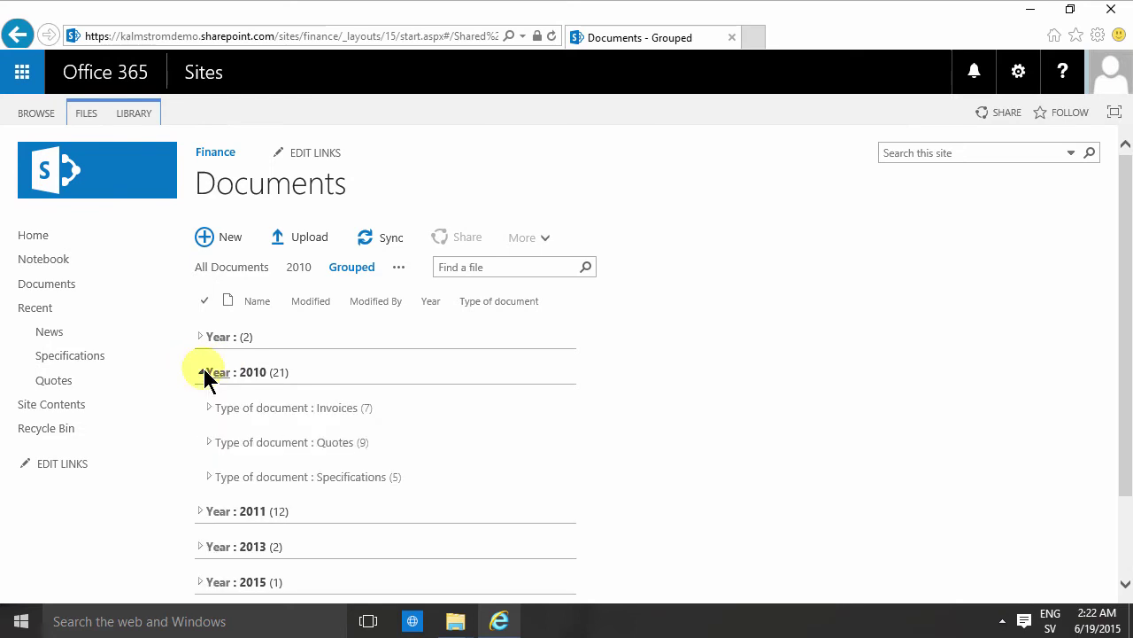
left_click(212, 409)
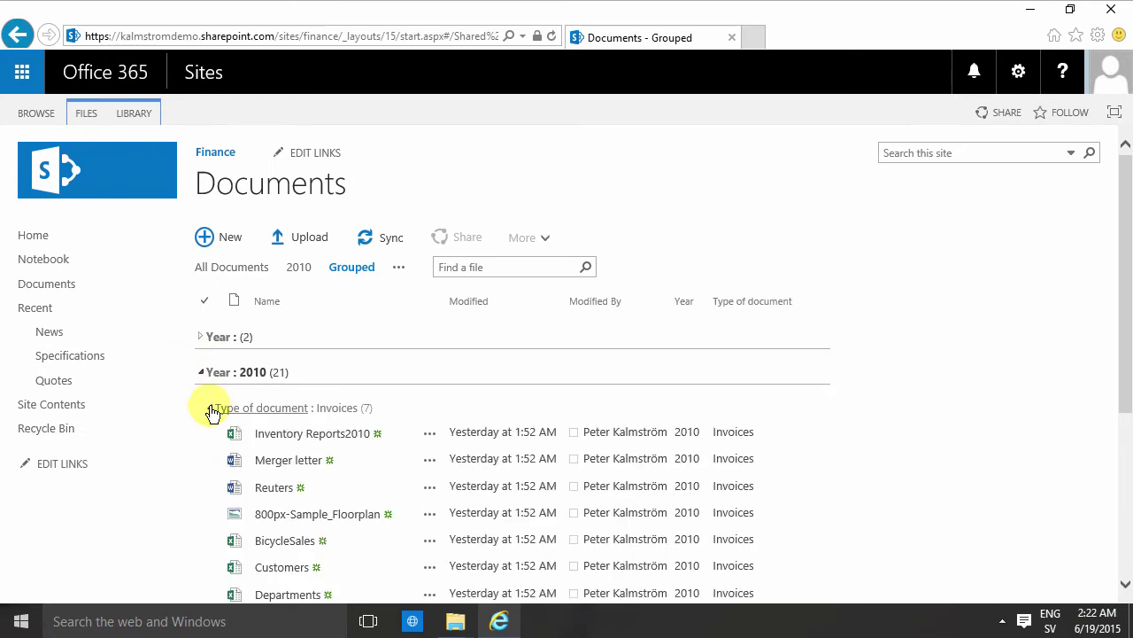
left_click(211, 409)
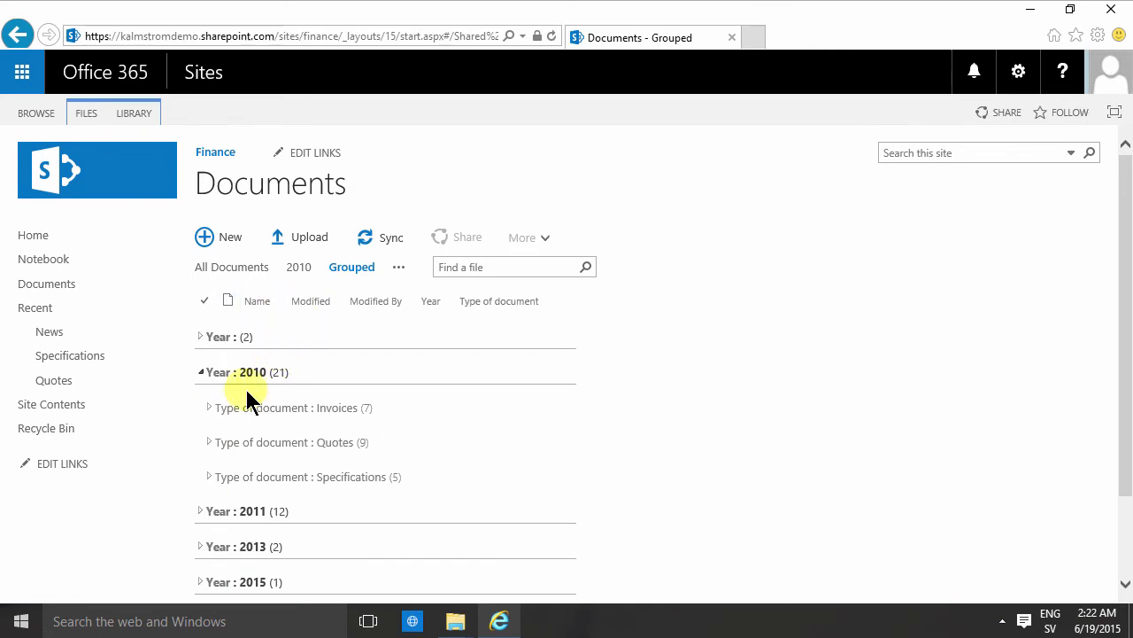
Modify the Grouped view, tick Make this the default view, and save with OK.
left_click(399, 267)
left_click(426, 290)
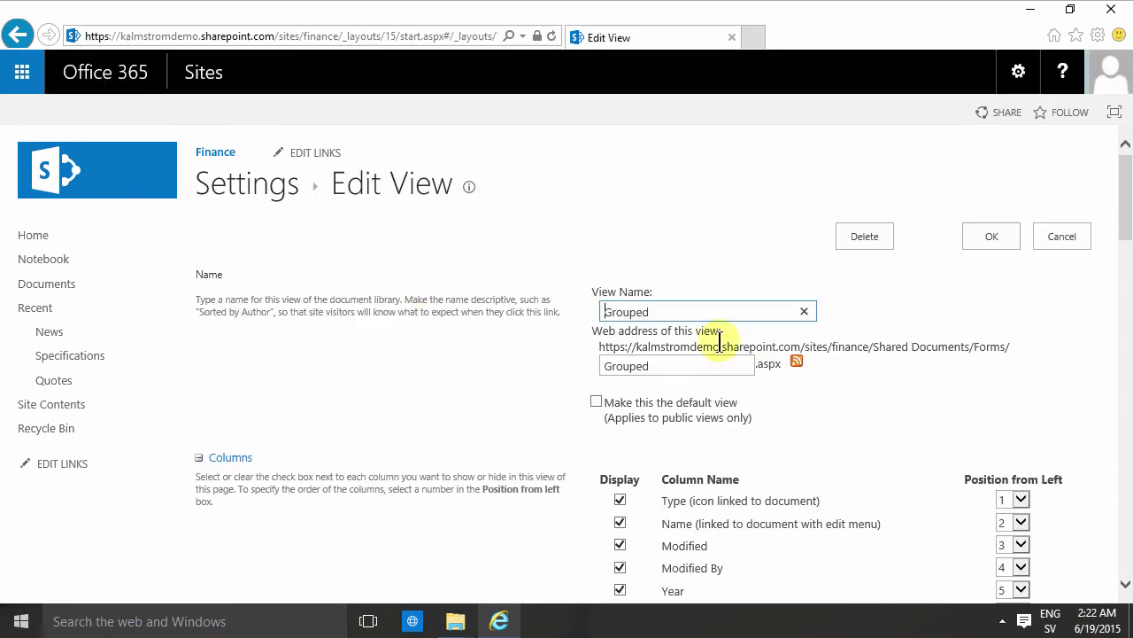
left_click(596, 401)
left_click(994, 234)
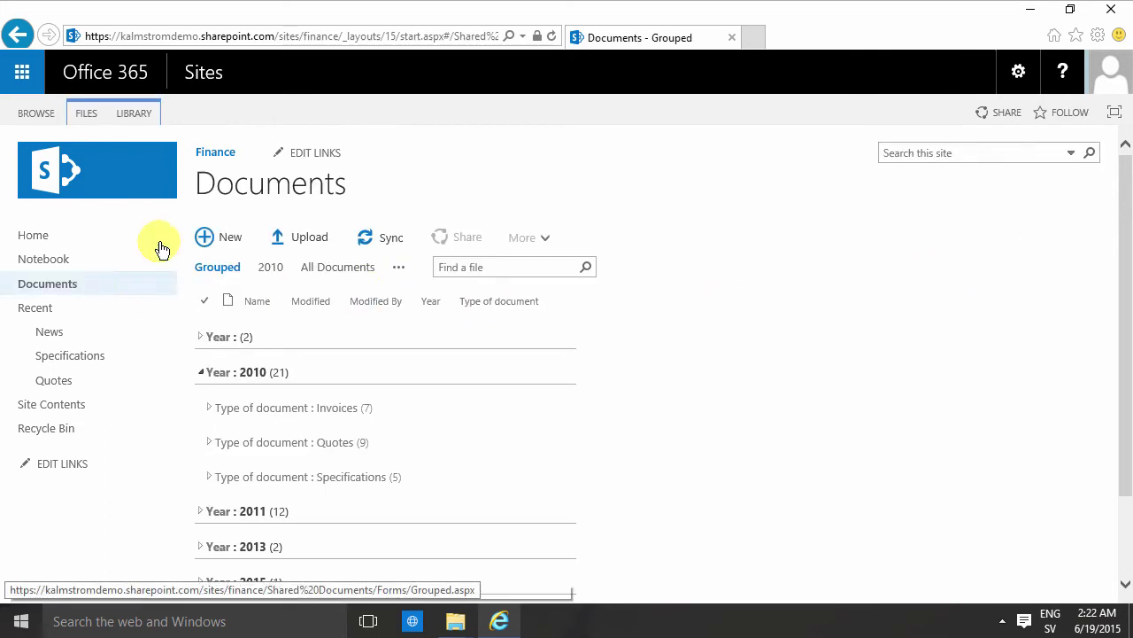
Reopen Documents via Finance Site Contents, expand Invoices, and copy the library's shortcut.
left_click(216, 154)
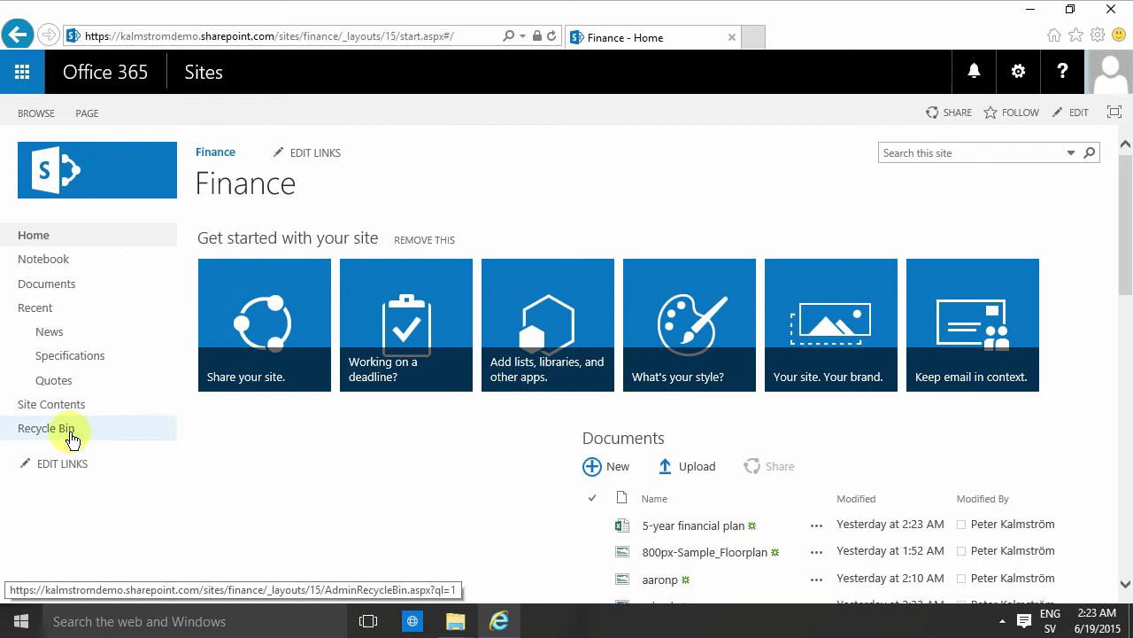
left_click(65, 406)
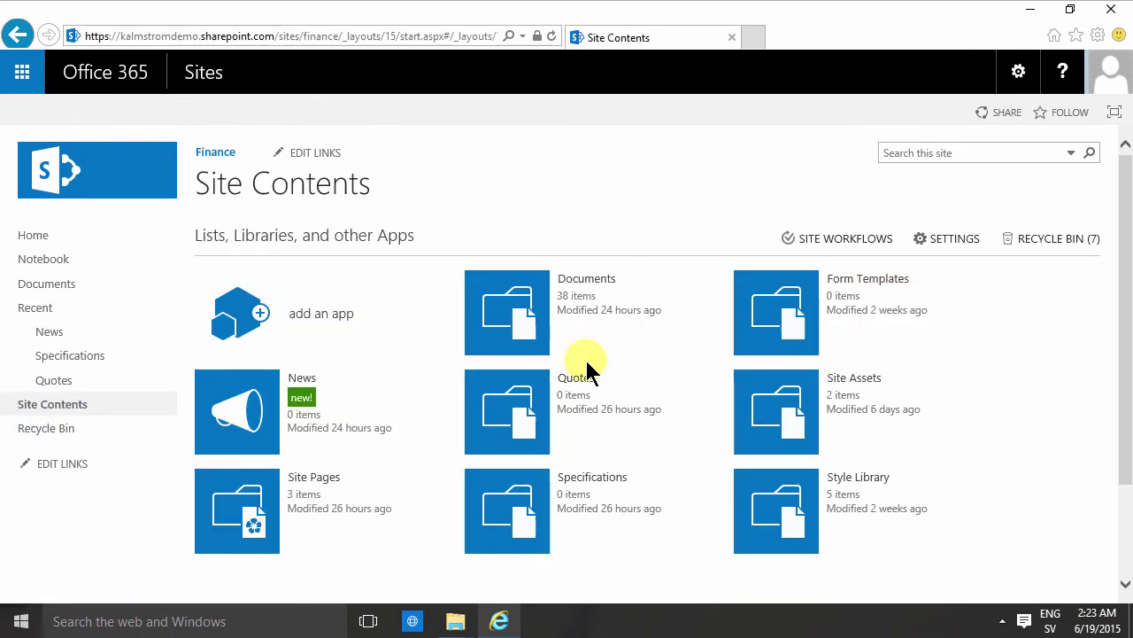
left_click(571, 281)
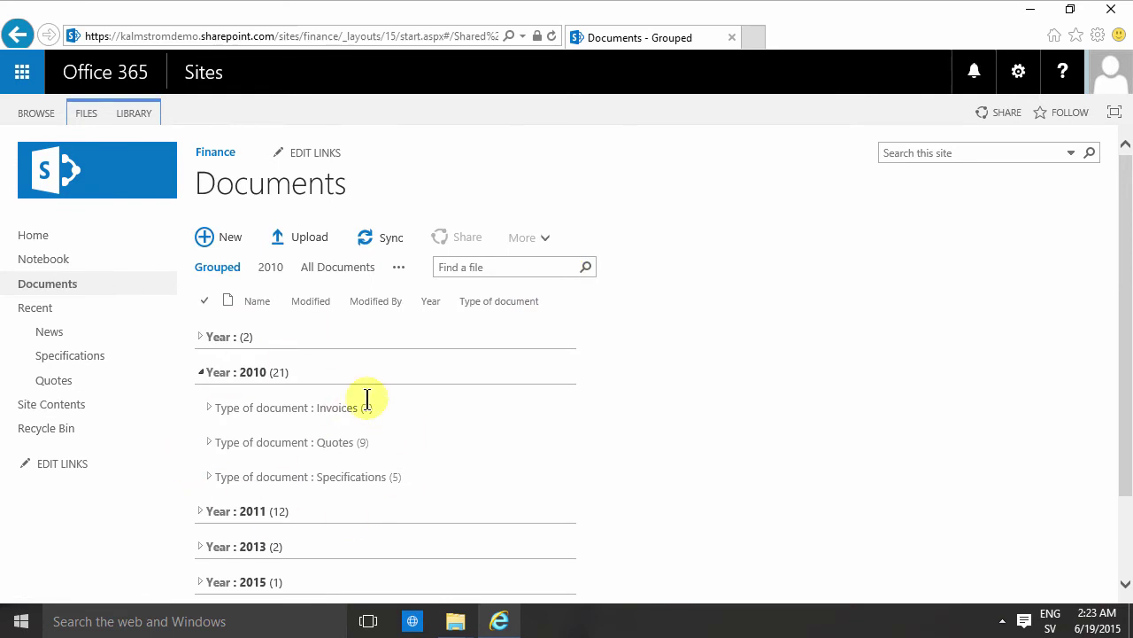
left_click(210, 408)
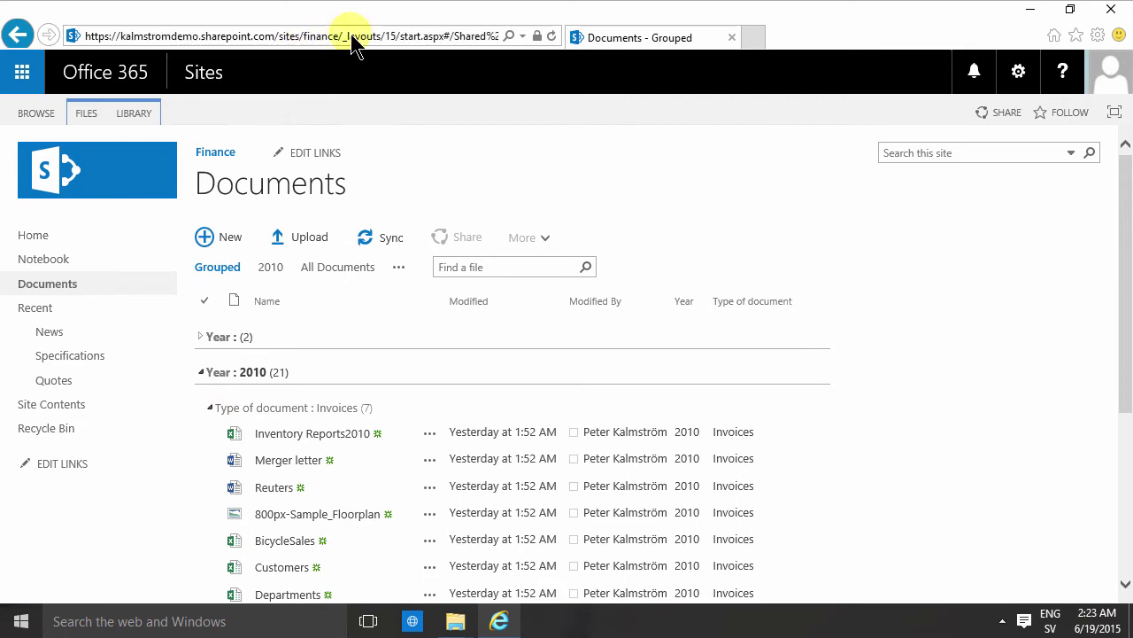
right_click(293, 195)
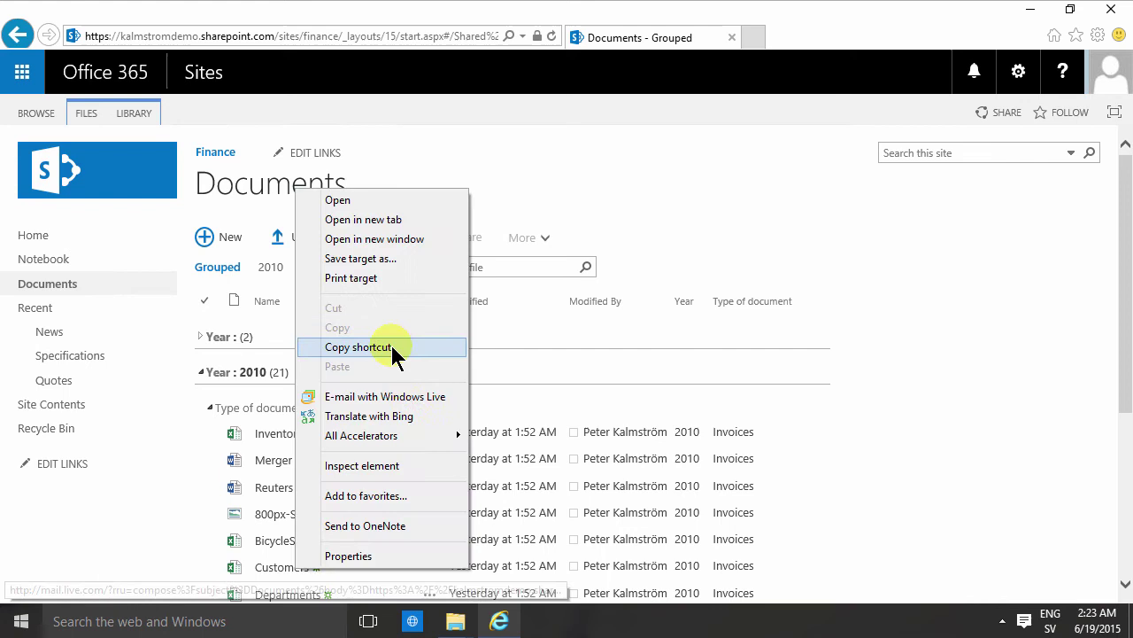
left_click(390, 347)
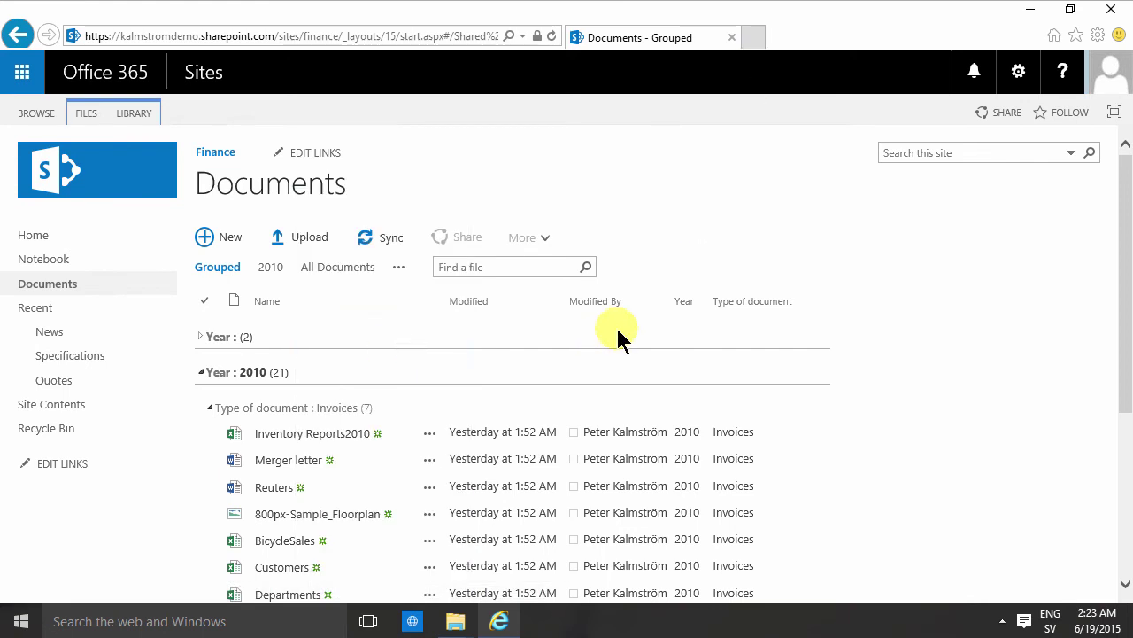
Launch Notepad from Start search and paste the copied library address.
key("super")
type("note")
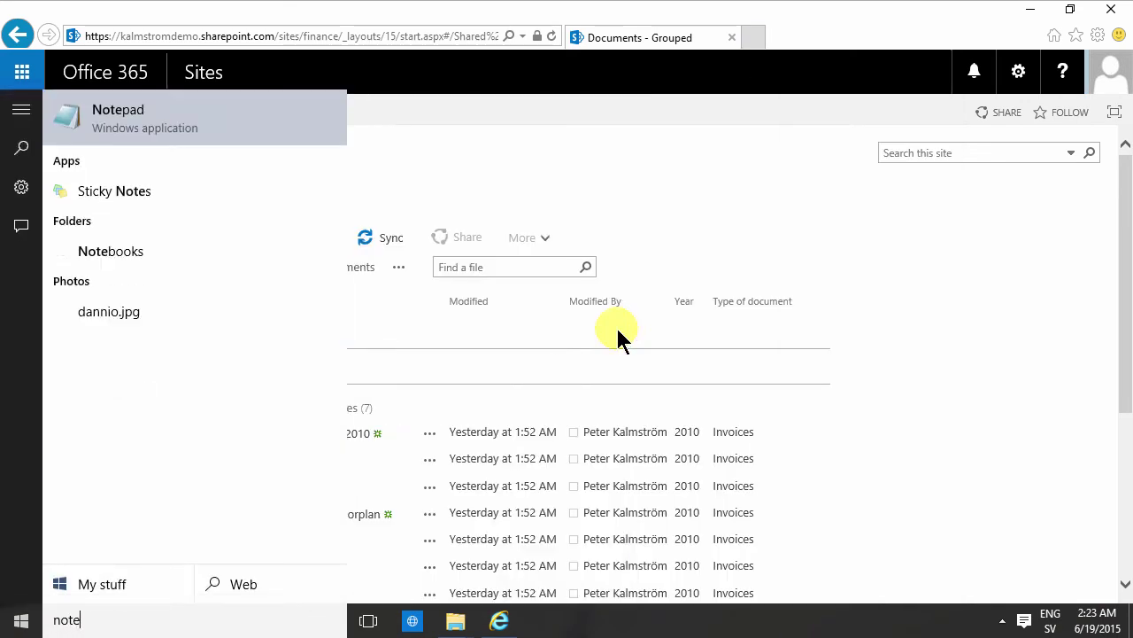
key("Return")
key("ctrl+v")
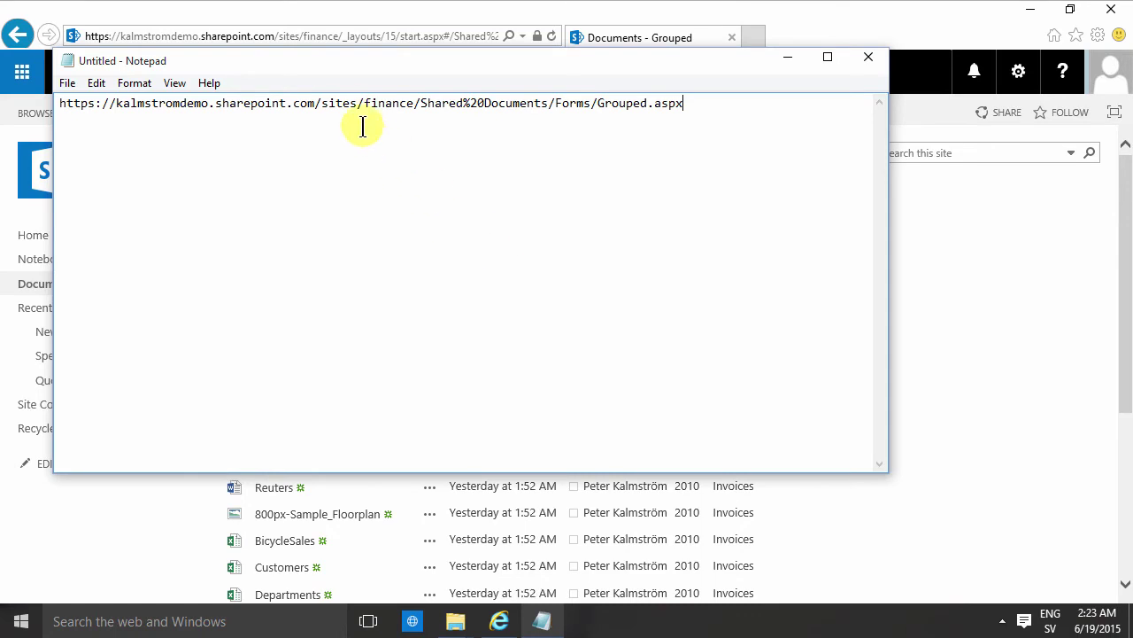
Delete Forms/Grouped.aspx so the address ends at Shared%20Documents/, then select it all.
left_click_drag(556, 103, 820, 116)
key("Delete")
key("ctrl+a")
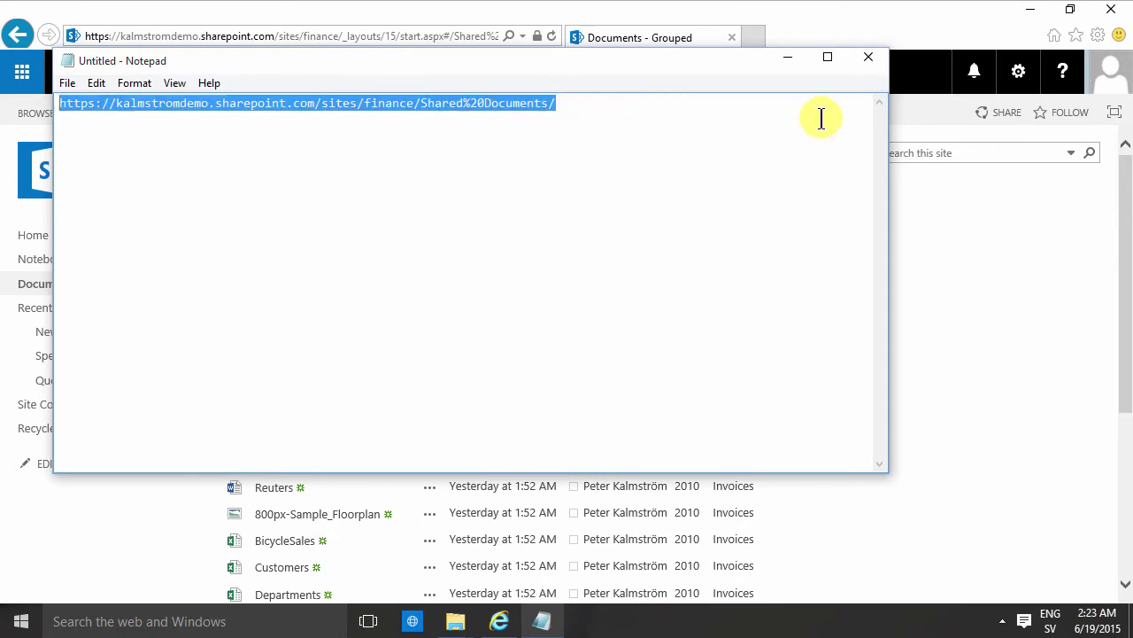
Load the trimmed library address in a new browser tab.
left_click(788, 58)
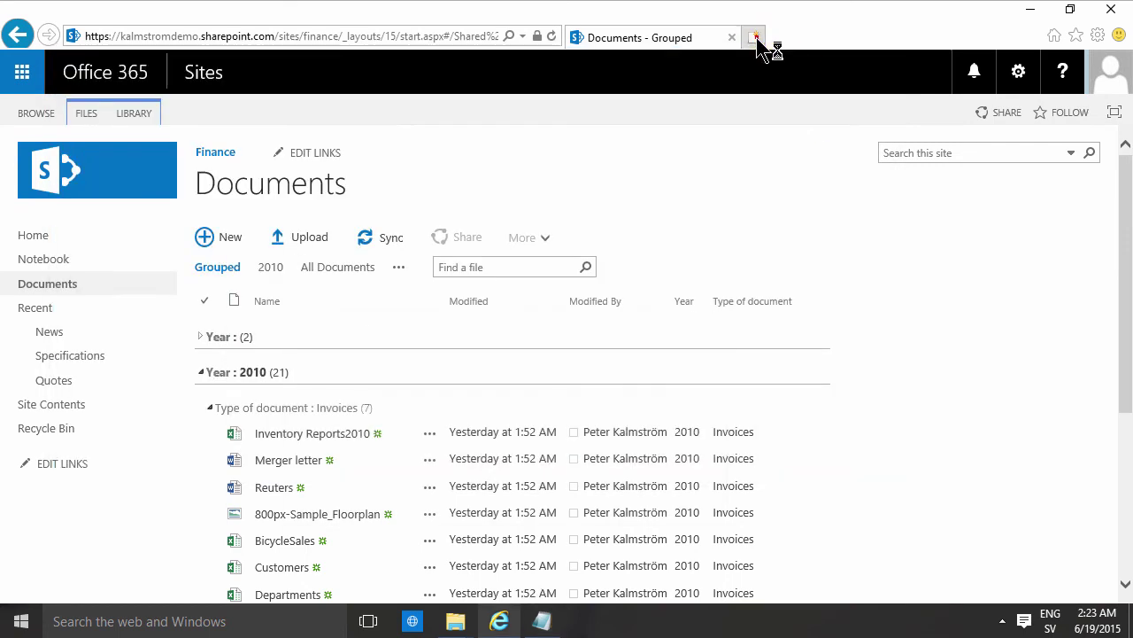
left_click(754, 38)
key("ctrl+v")
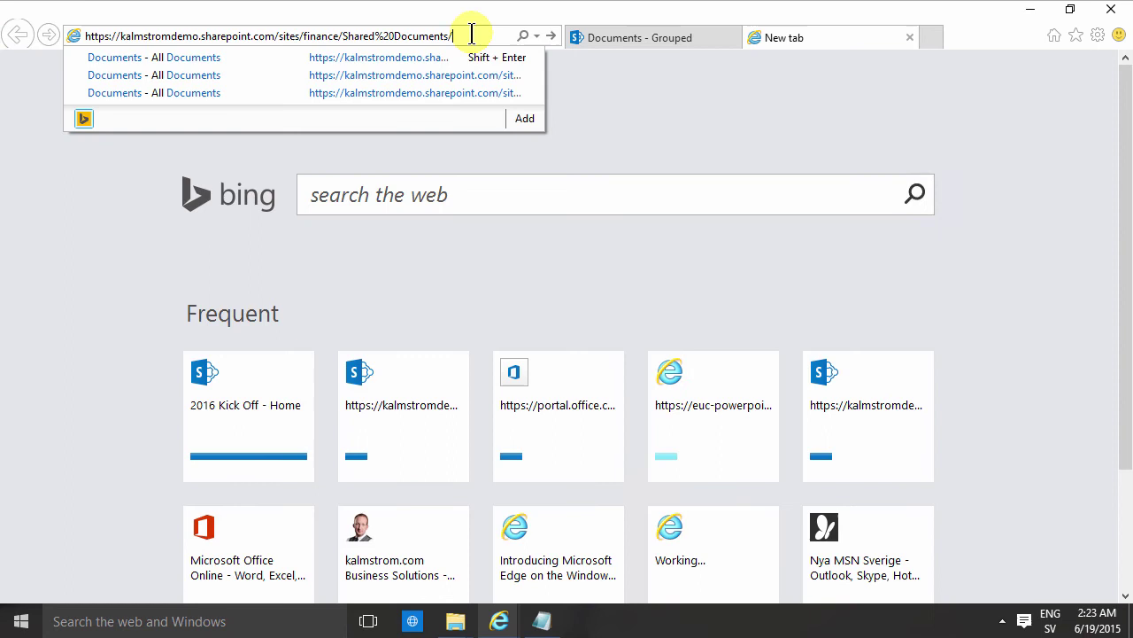
key("Return")
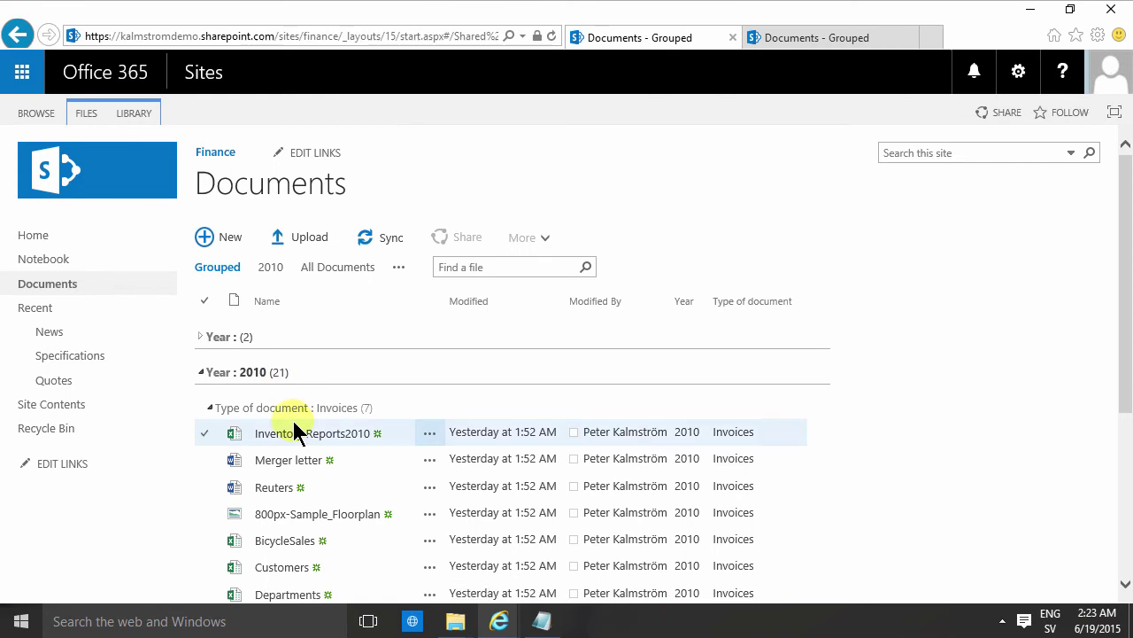
Collapse Invoices and Year 2010, expand Year 2011, then open and close its Invoices and Quotes.
left_click(210, 408)
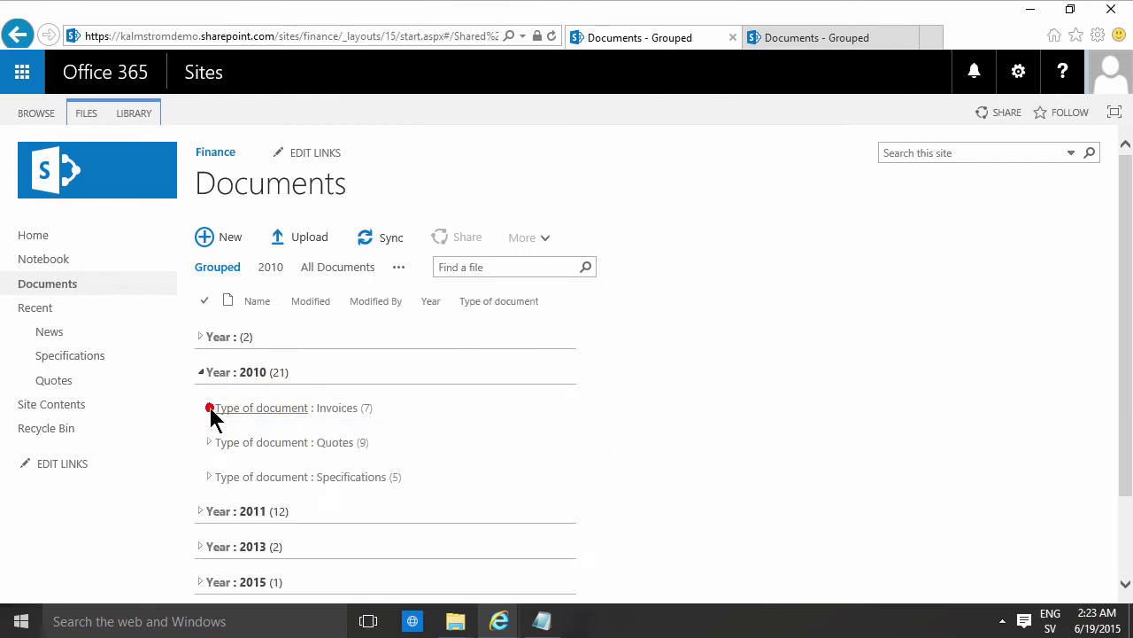
left_click(202, 372)
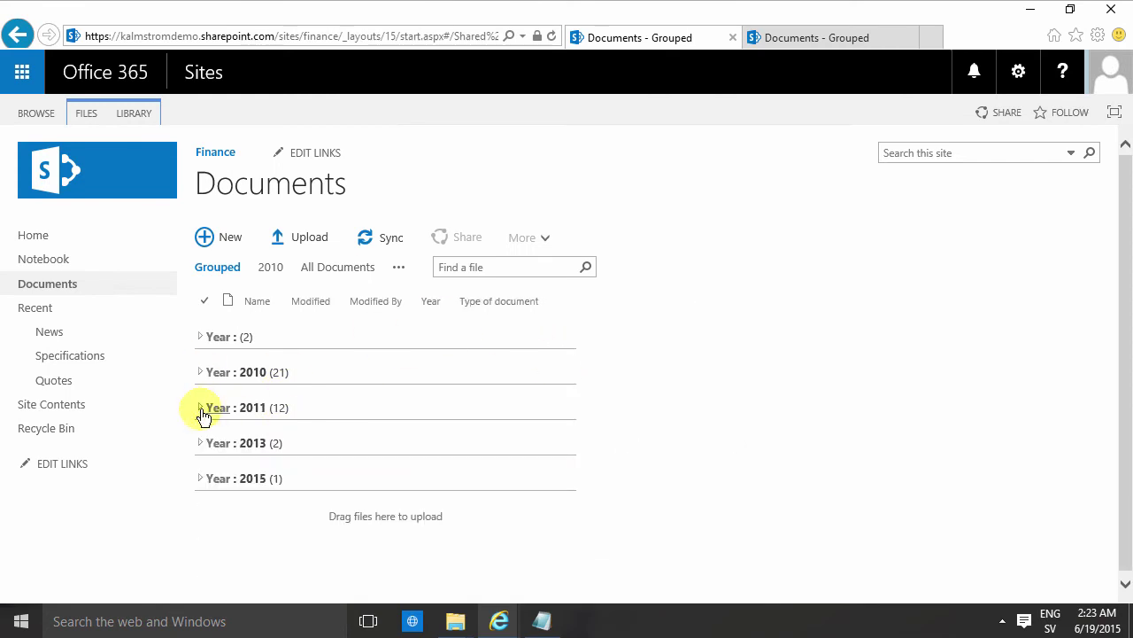
left_click(201, 409)
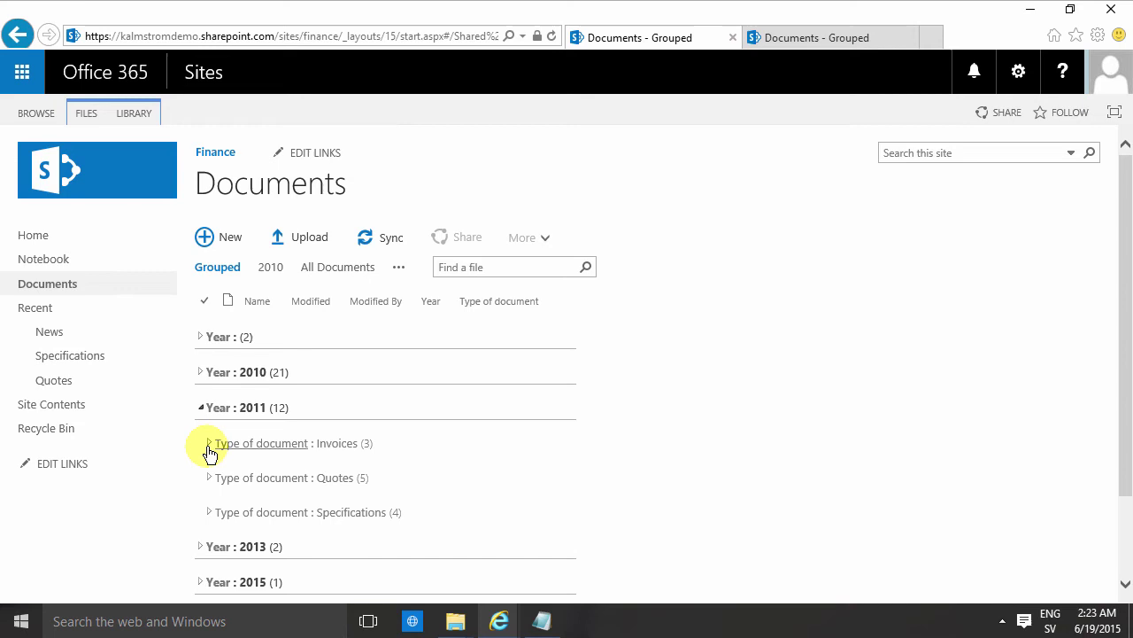
left_click(209, 445)
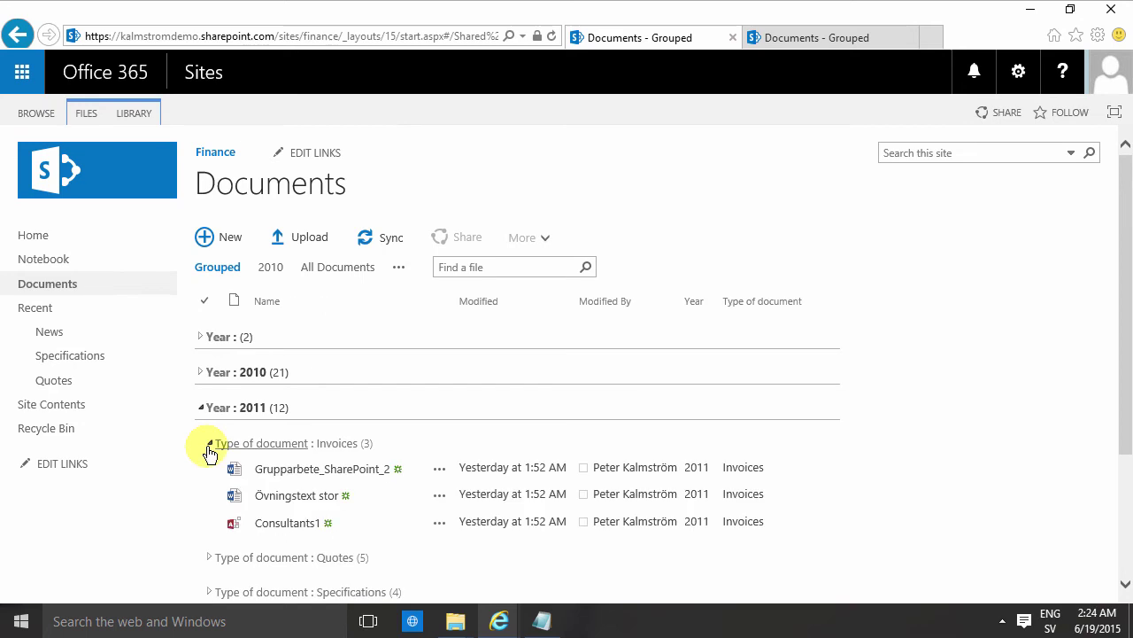
left_click(208, 444)
left_click(210, 478)
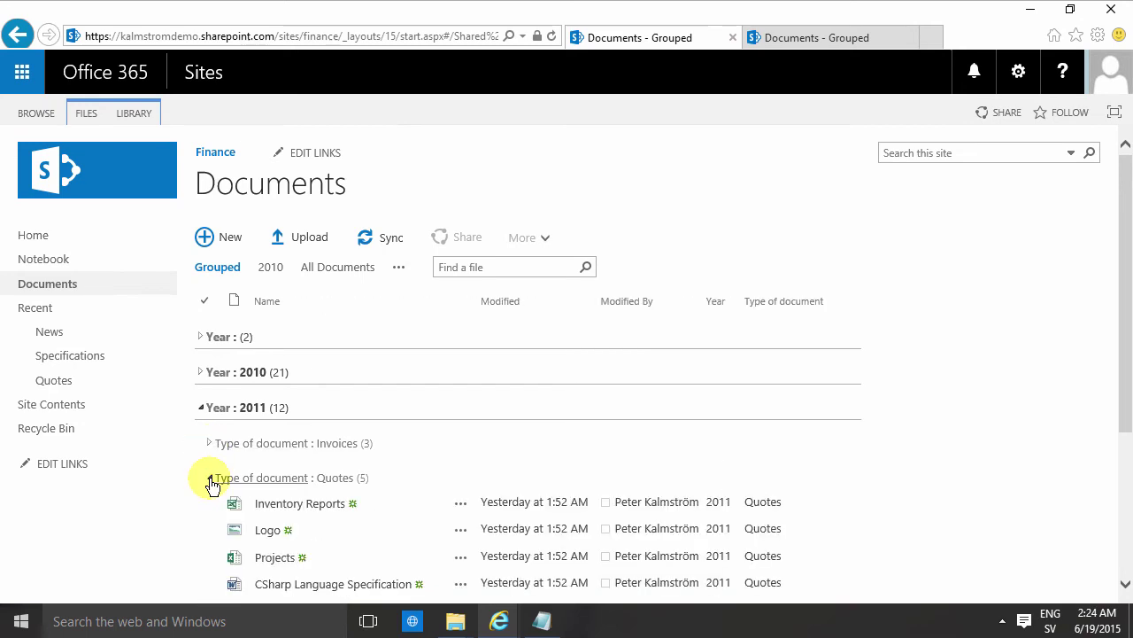
left_click(210, 478)
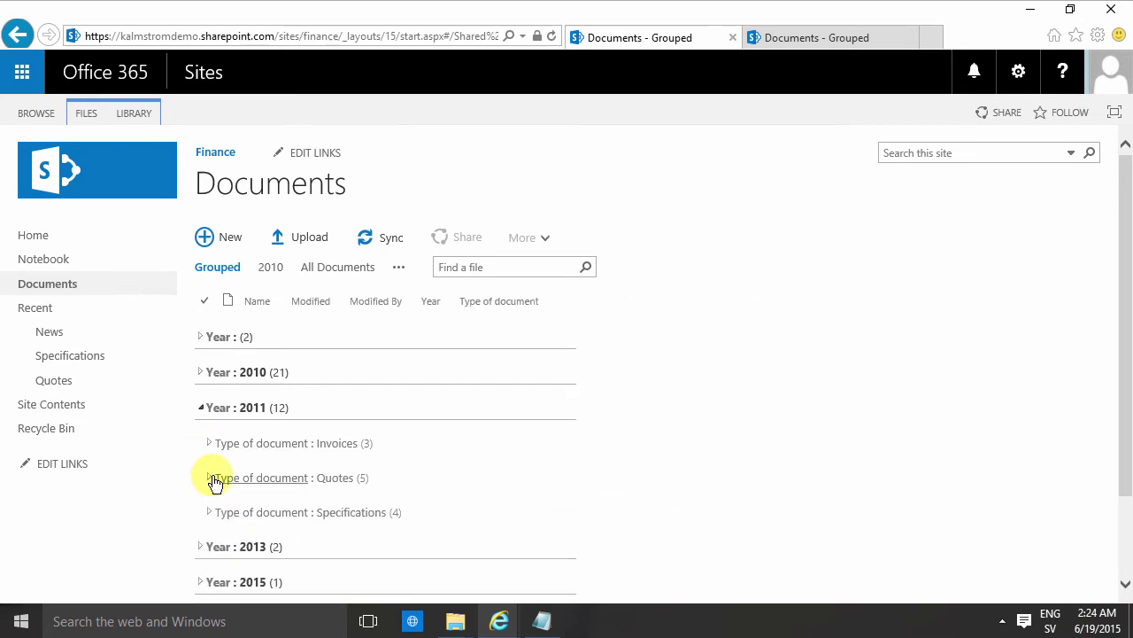
In All Documents Quick Edit, change 800px-Sample_Floorplan's type to Specifications and stop editing.
left_click(317, 269)
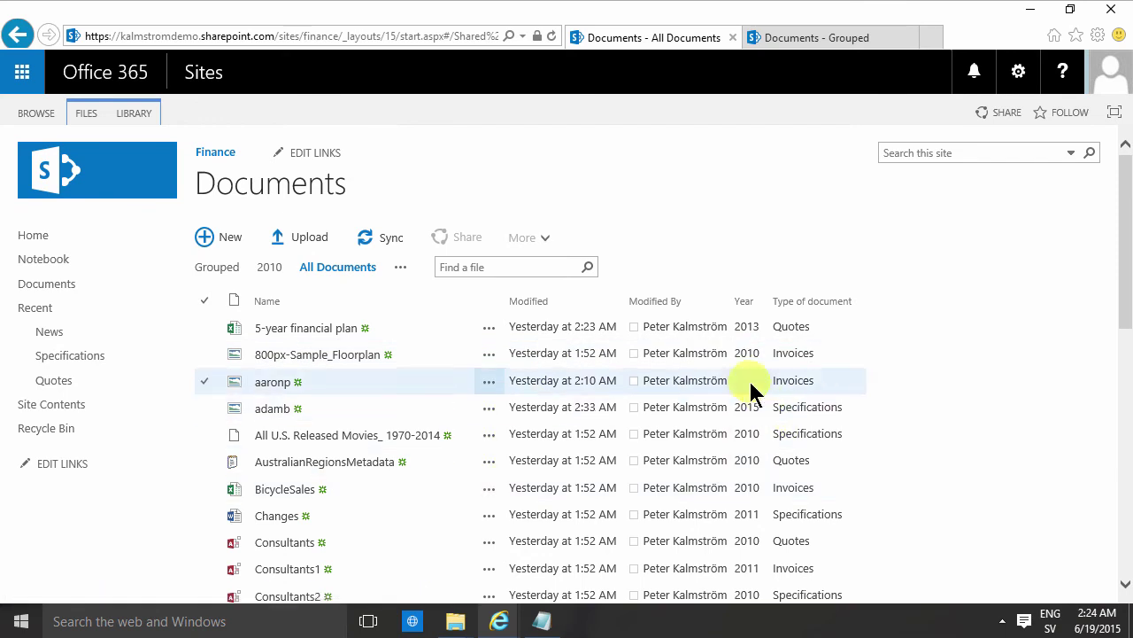
left_click(133, 112)
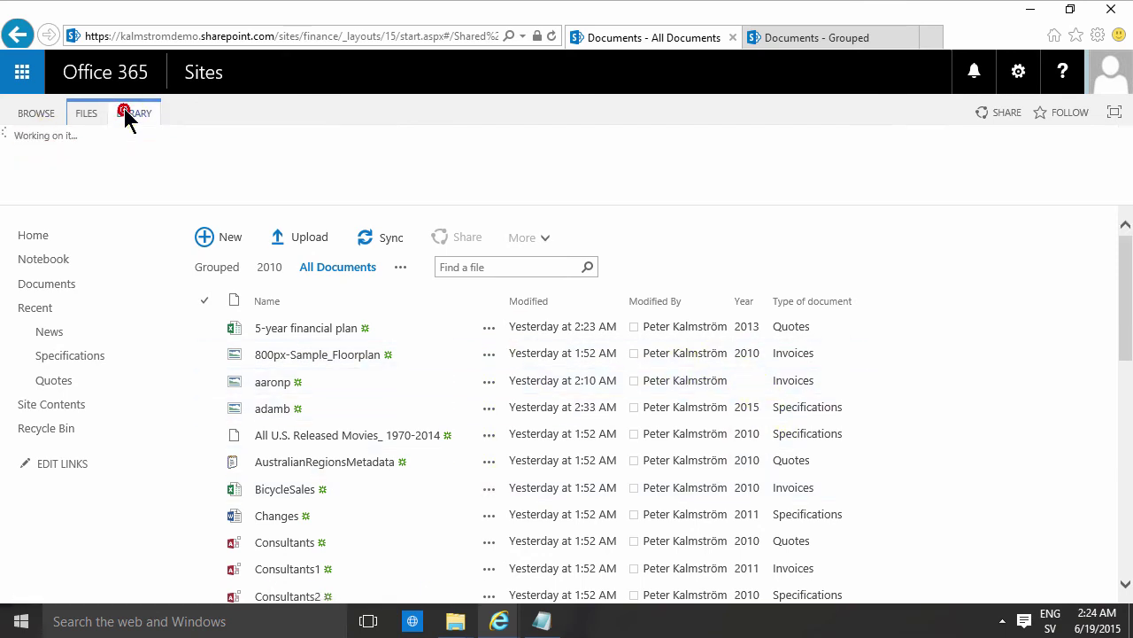
left_click(64, 159)
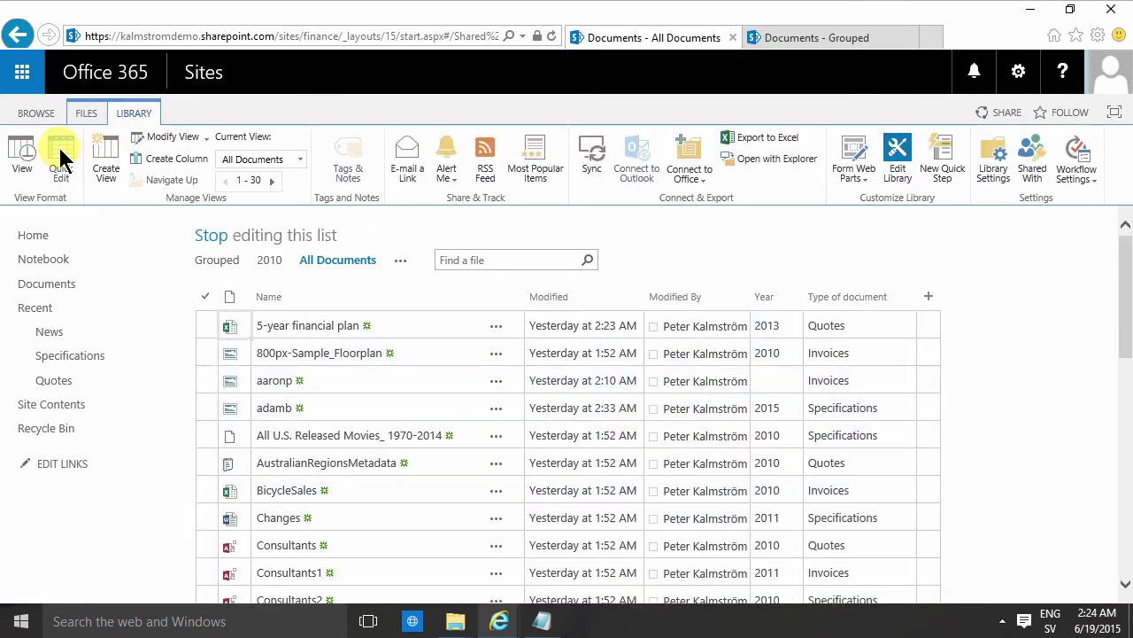
left_click(876, 354)
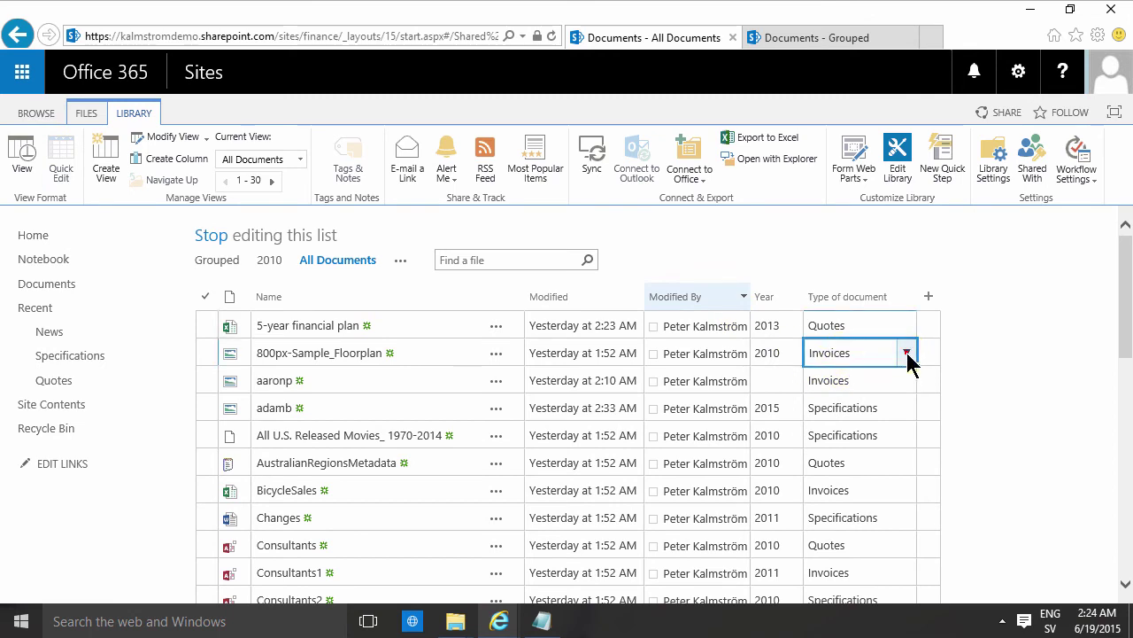
left_click(906, 353)
left_click(855, 429)
left_click(881, 381)
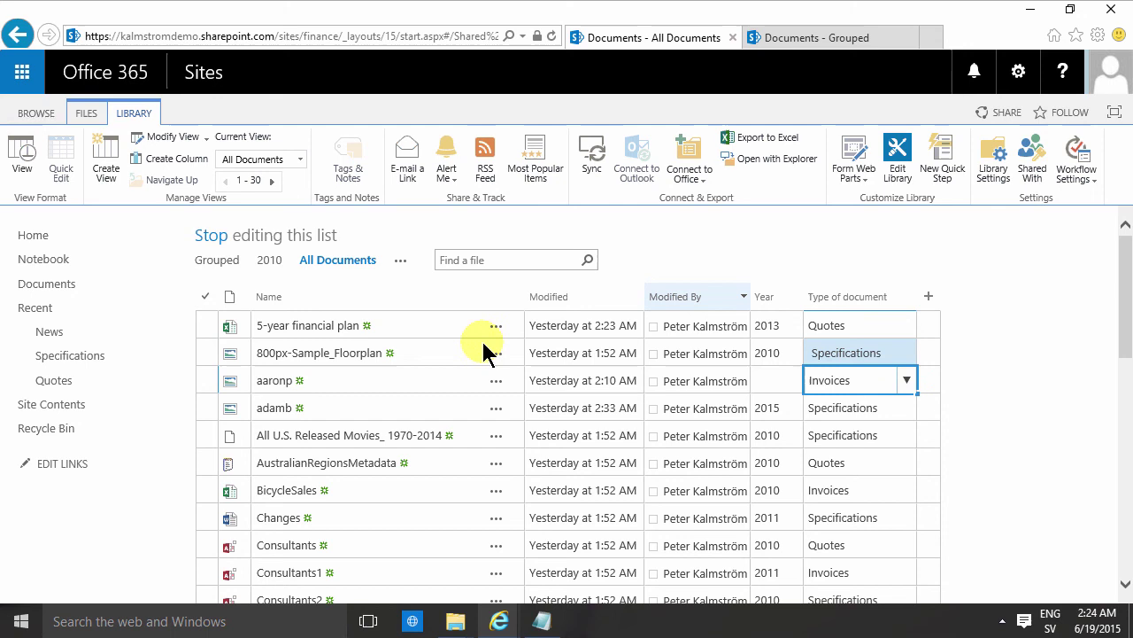
left_click(218, 235)
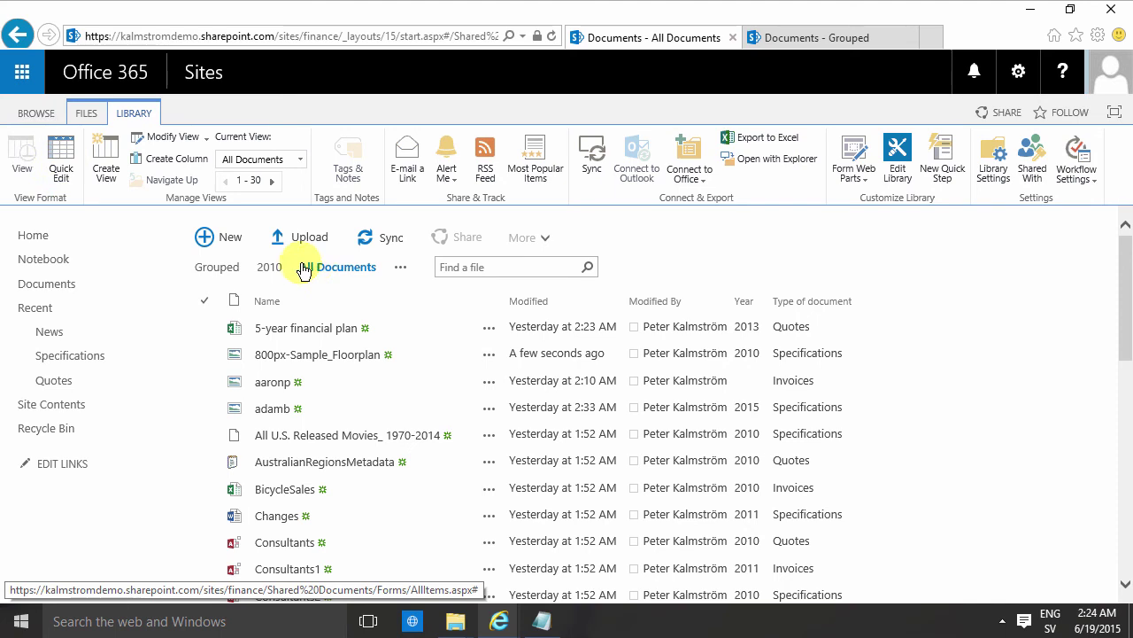
Switch to Grouped, collapse Year 2011, and briefly expand Year 2010's Invoices before collapsing it.
left_click(218, 267)
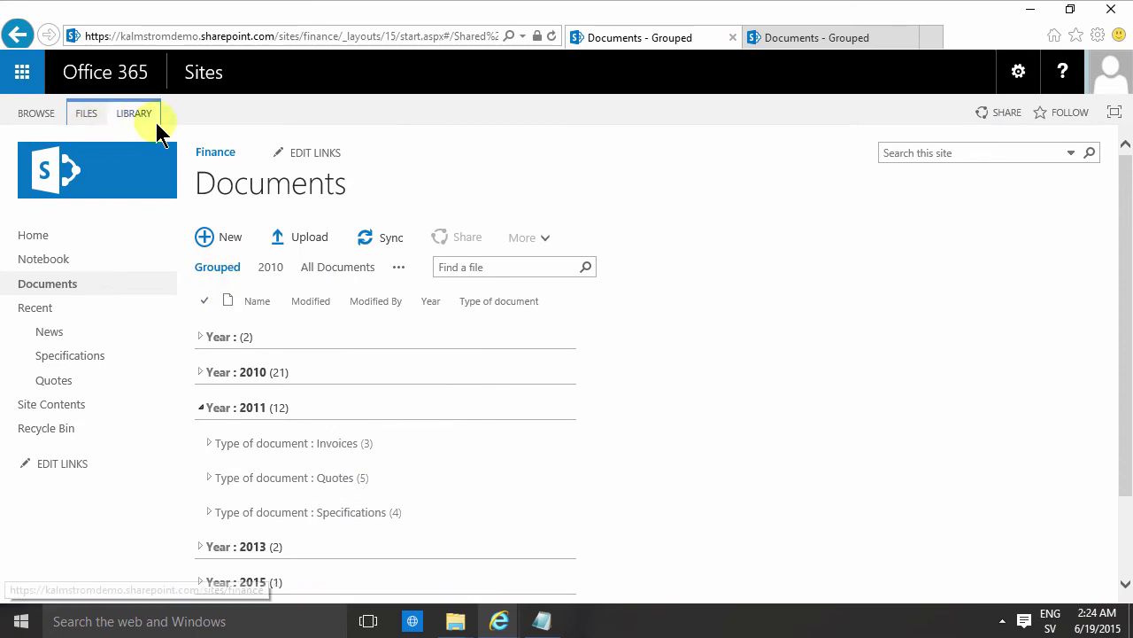
left_click(133, 113)
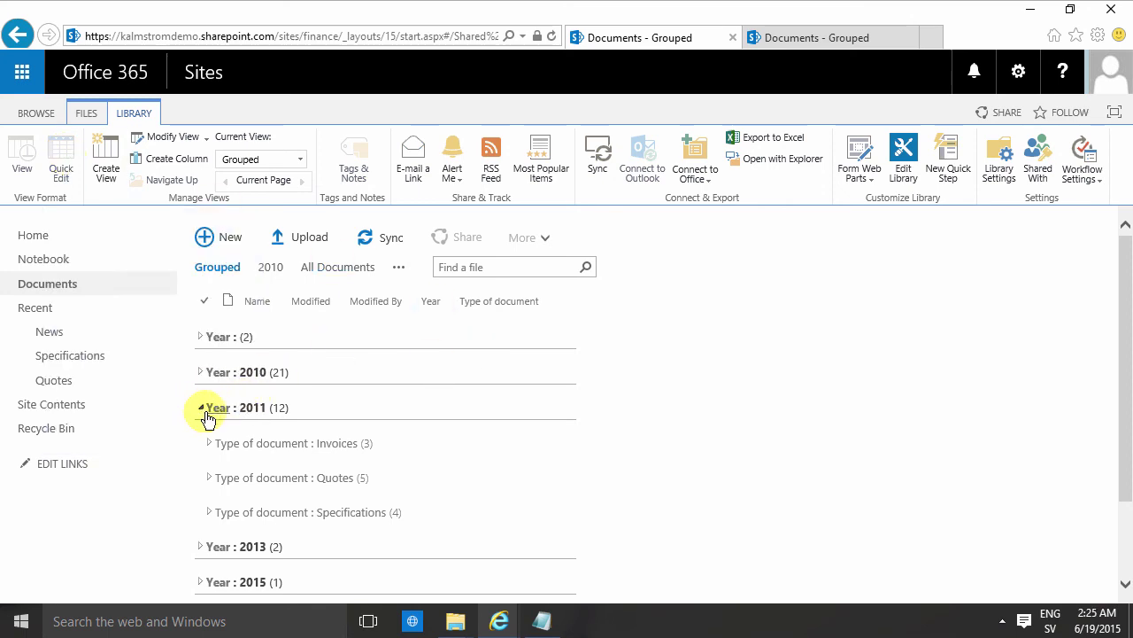
left_click(203, 410)
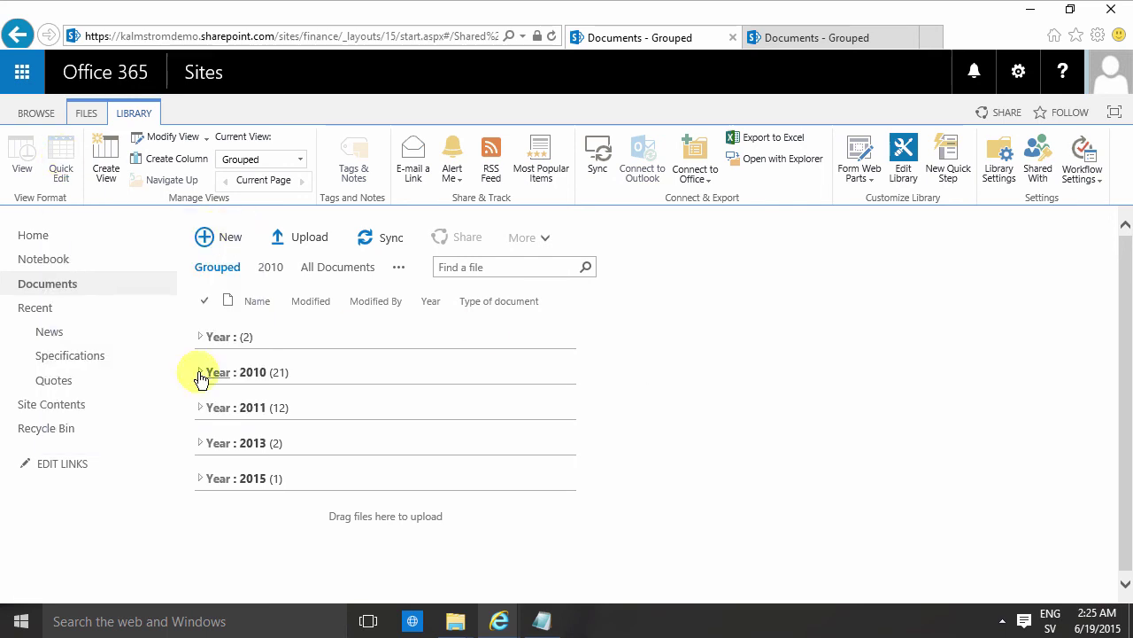
left_click(198, 373)
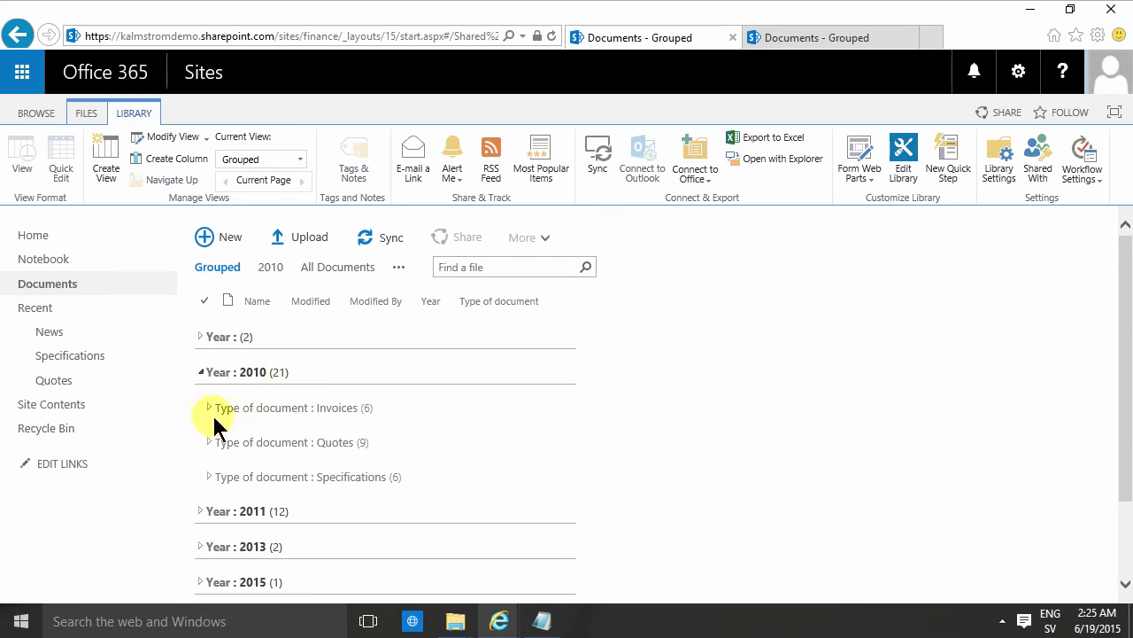
left_click(210, 410)
left_click(201, 373)
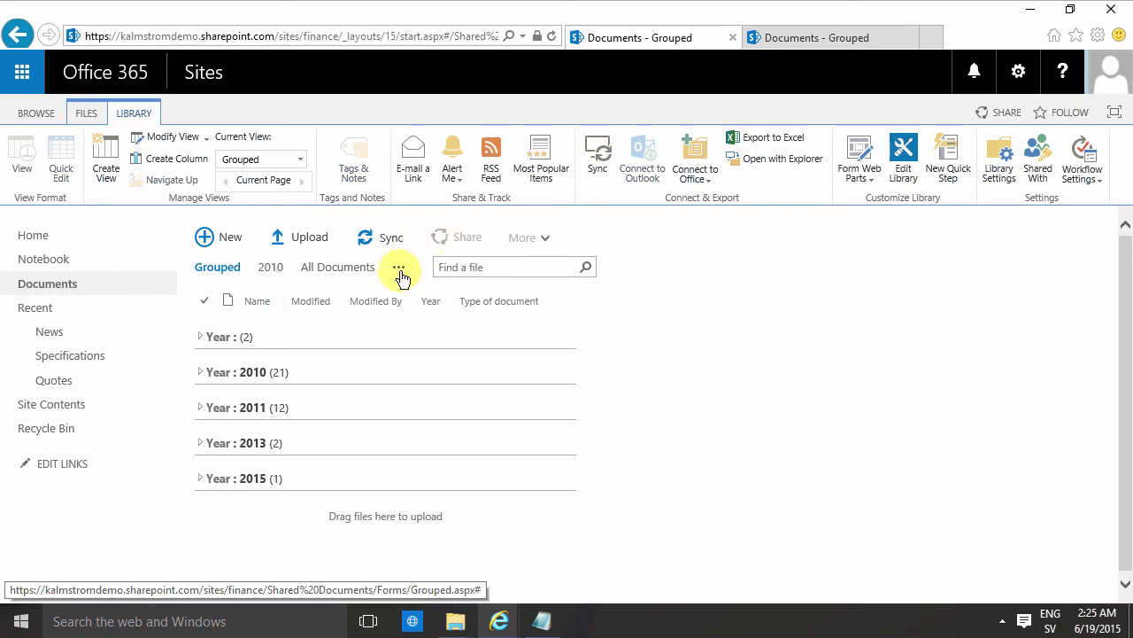
Modify the All Documents view, tick Make this the default view, and save with OK.
left_click(353, 271)
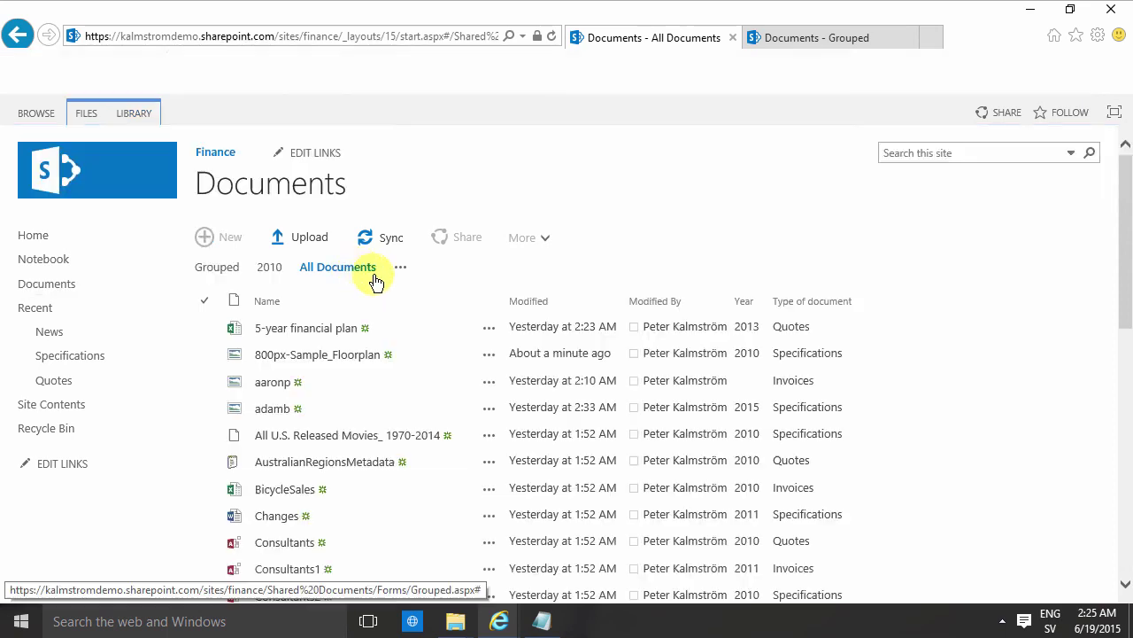
left_click(400, 267)
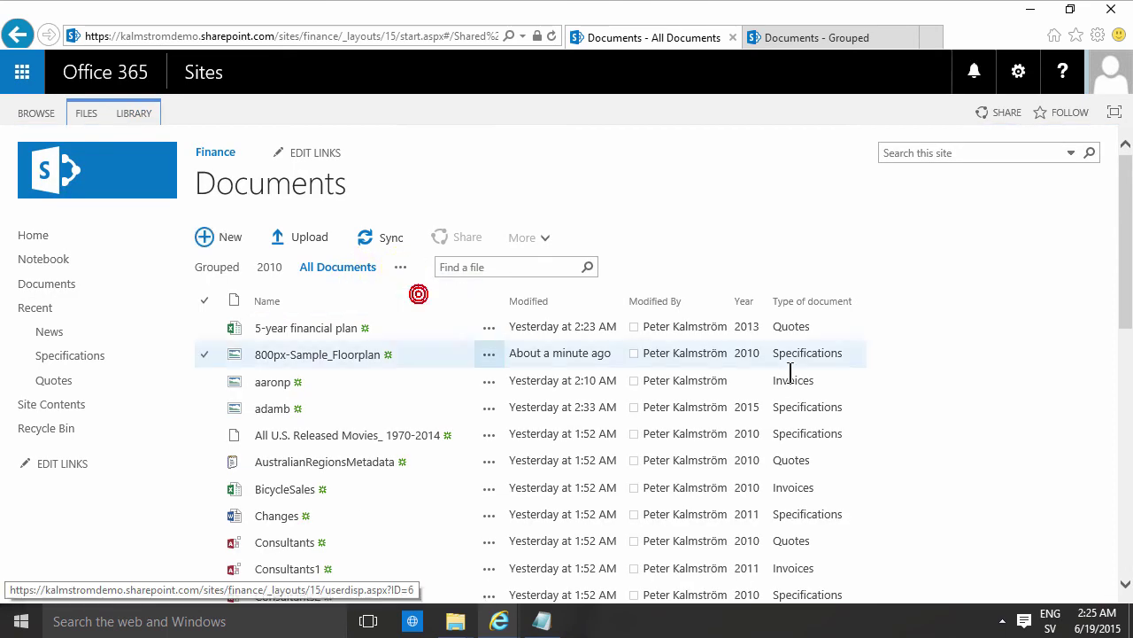
left_click(790, 371)
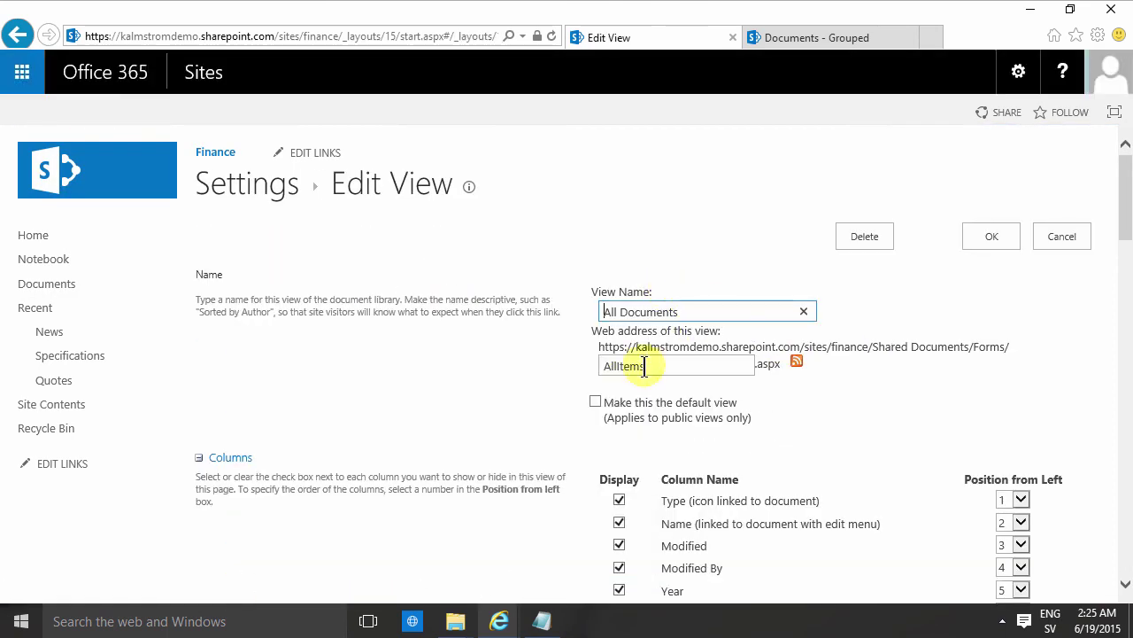
left_click(595, 401)
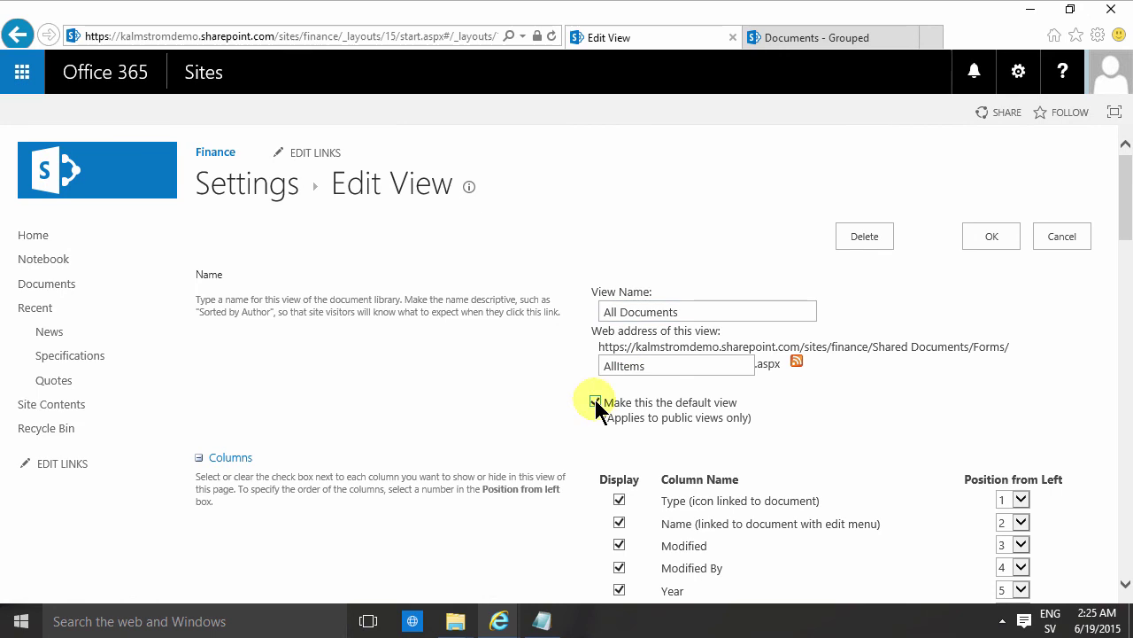
left_click(973, 250)
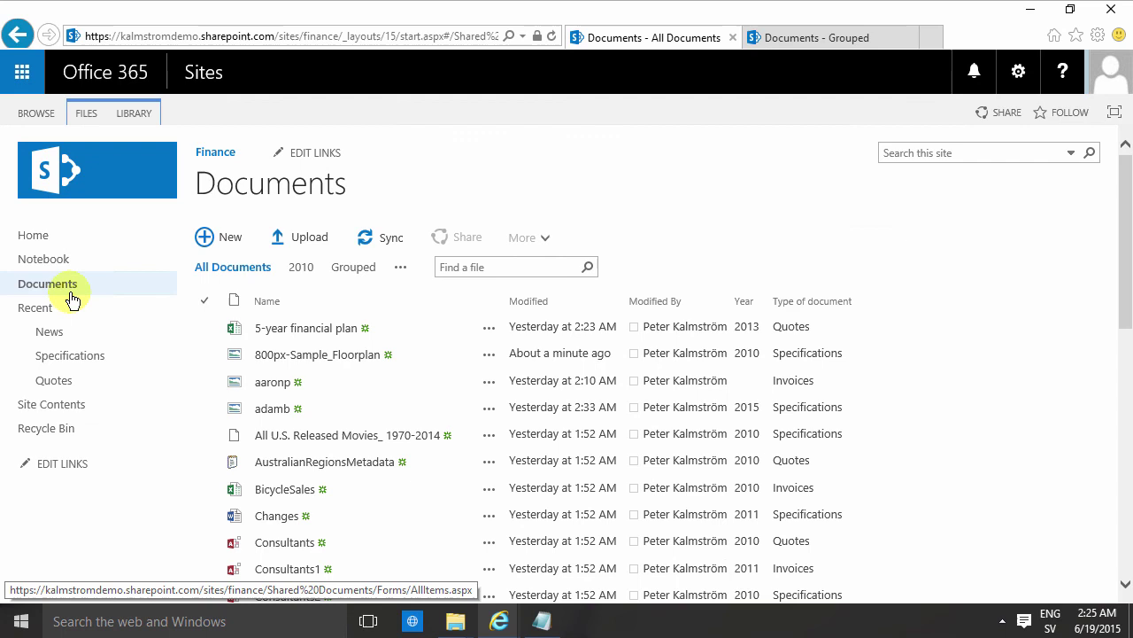
Reload Documents, then load the Shared Documents address in a new tab.
left_click(39, 288)
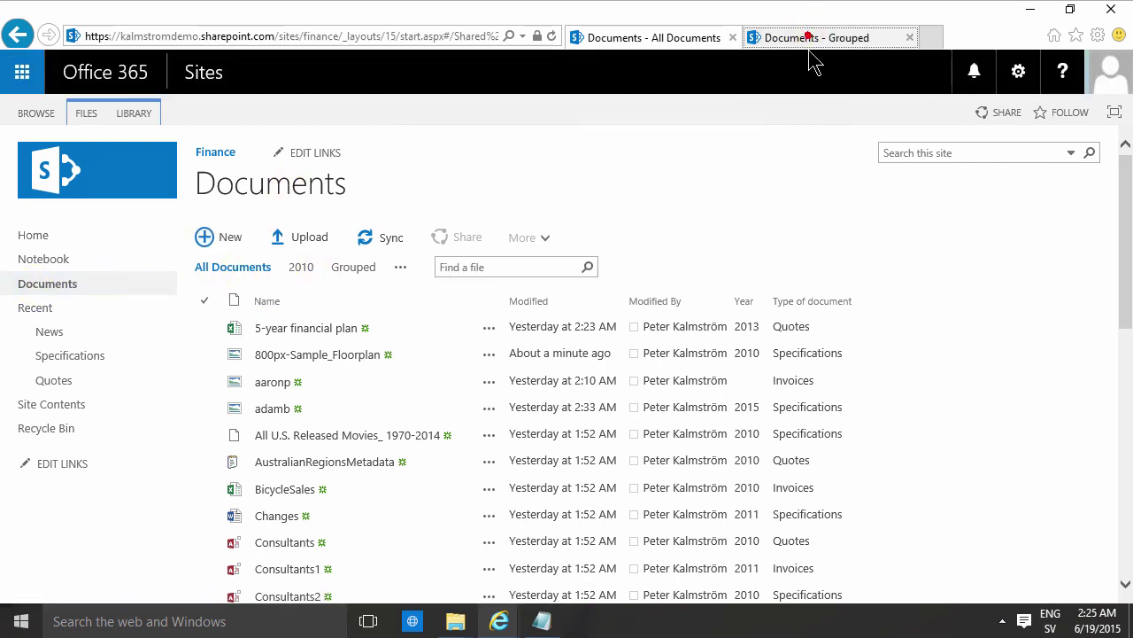
left_click(872, 37)
left_click(932, 37)
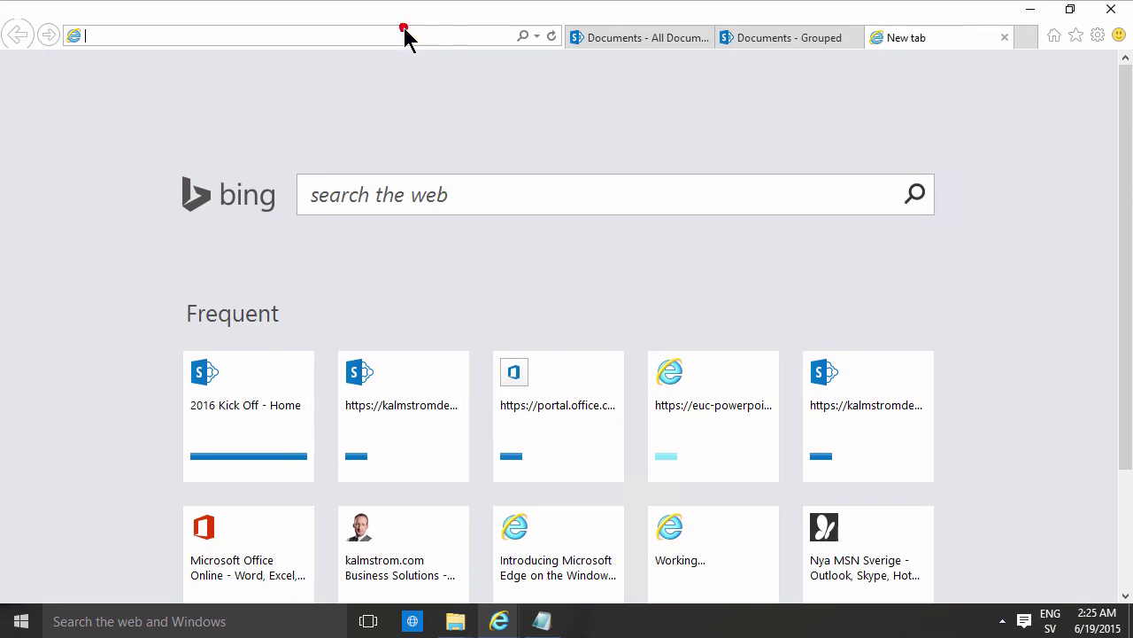
type("https://kalmstromdemo.sharepoint.com/sites/finance/Shared%20Documents/")
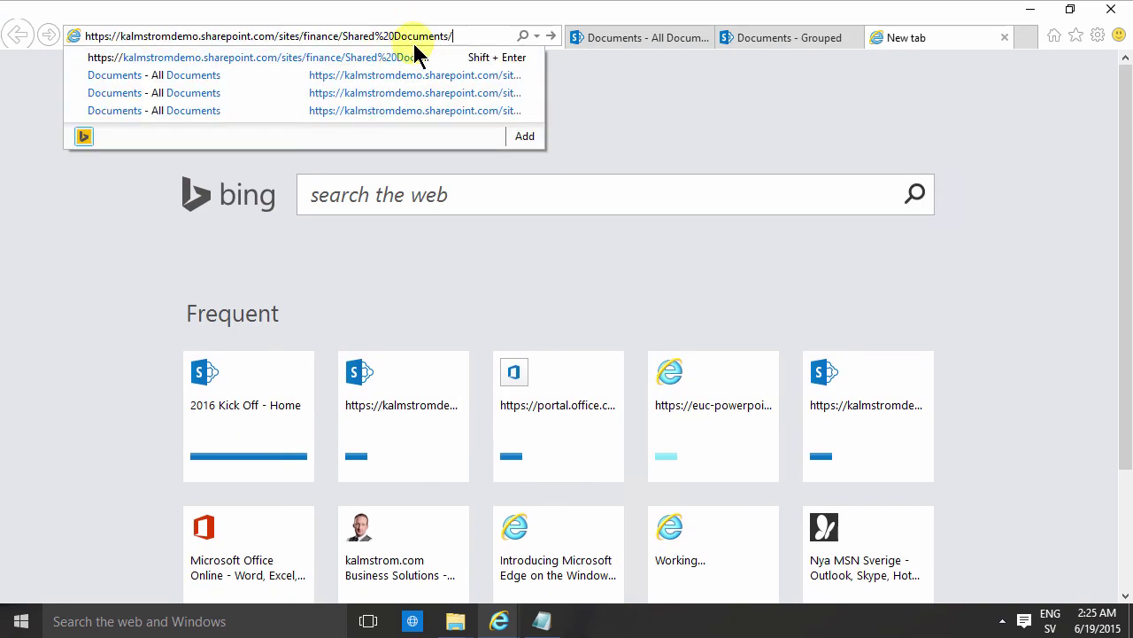
key("Return")
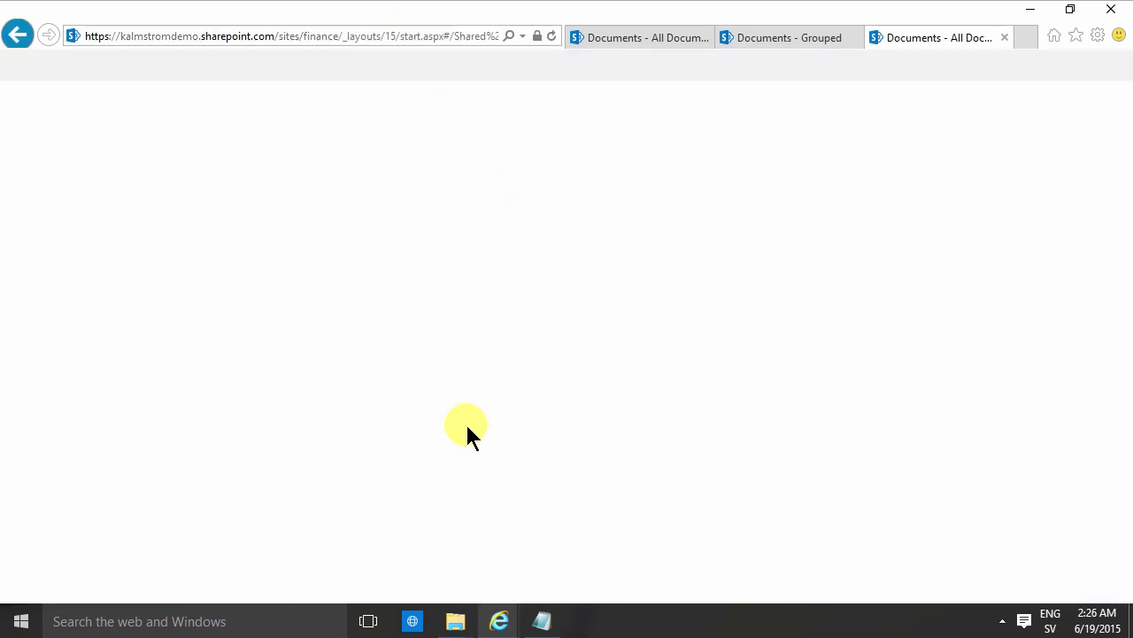